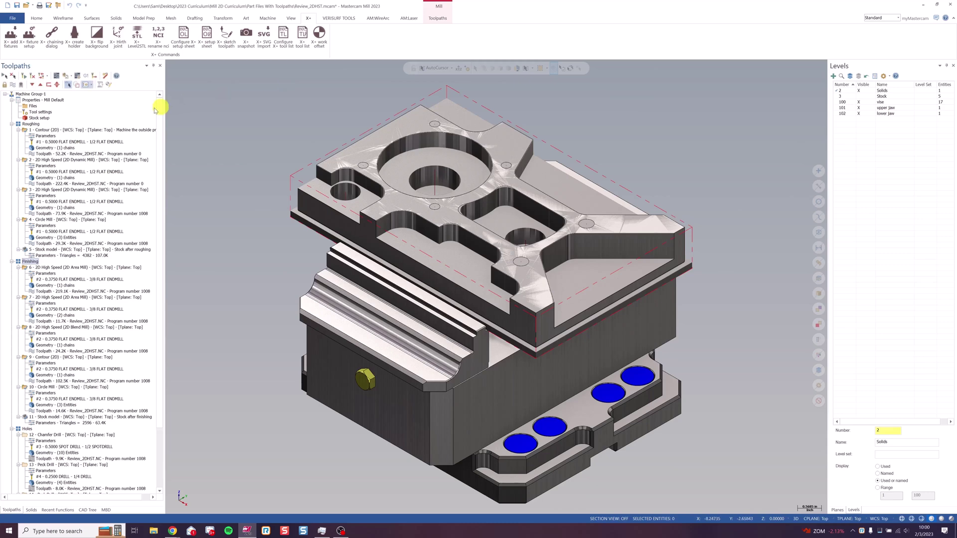
- Generate the X+ HTML setup sheet for the Finishing toolpath group of Review_2DHST
click(29, 124)
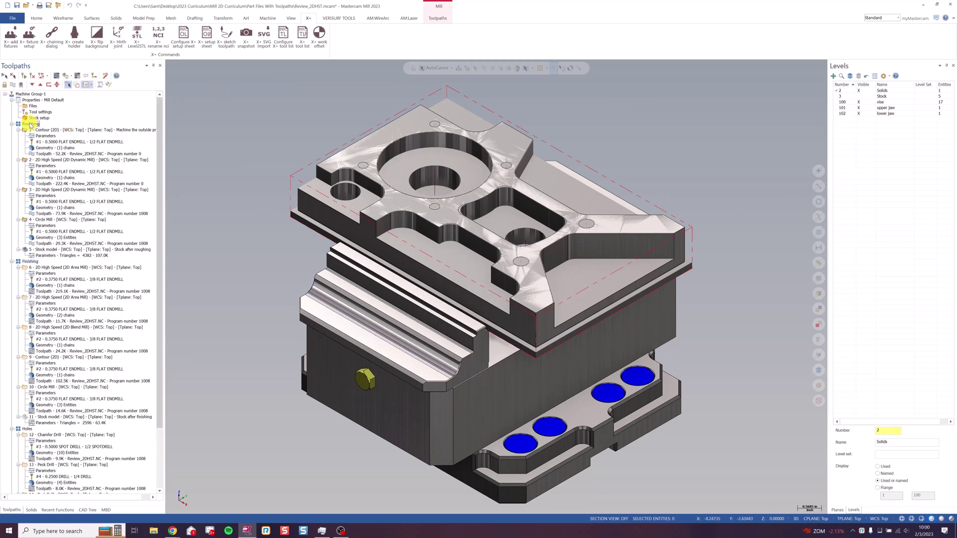
click(30, 262)
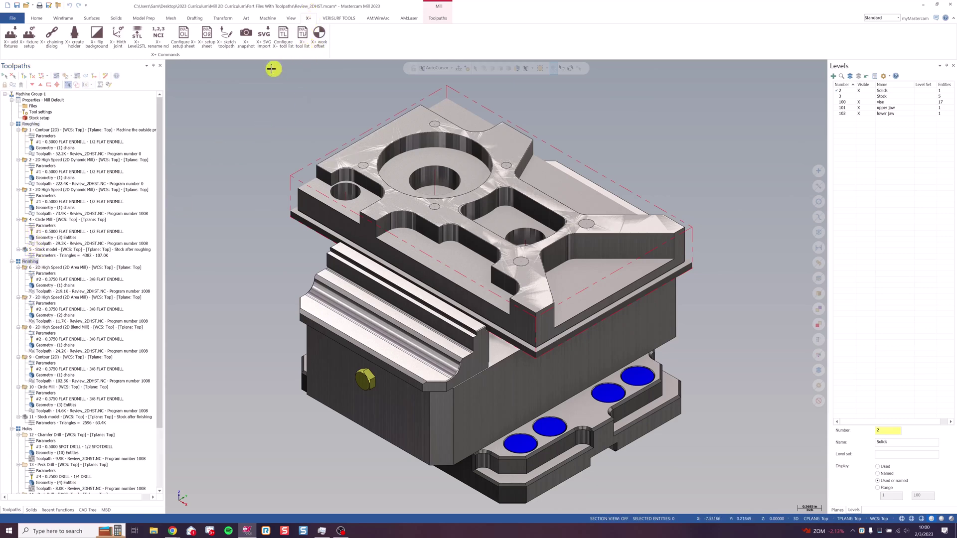
click(188, 47)
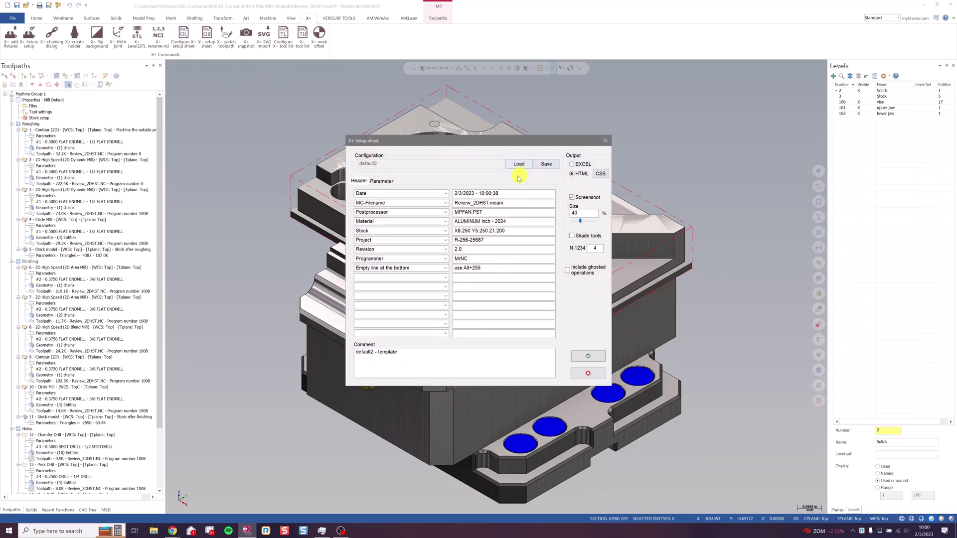
click(388, 180)
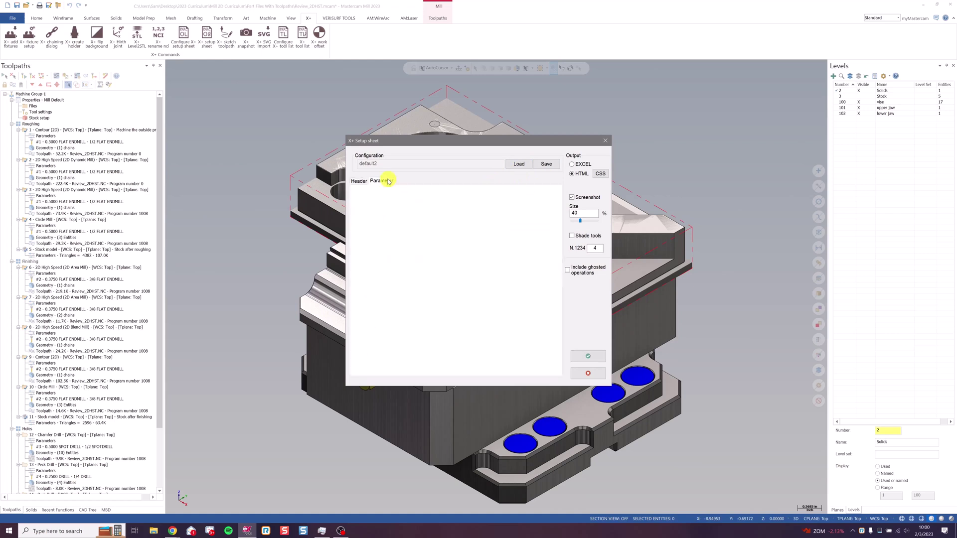
click(360, 181)
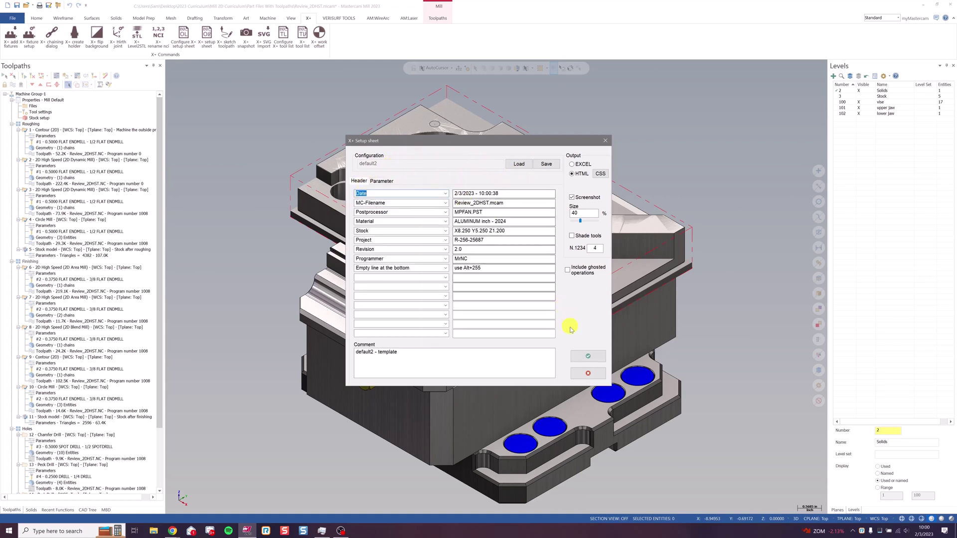
click(581, 357)
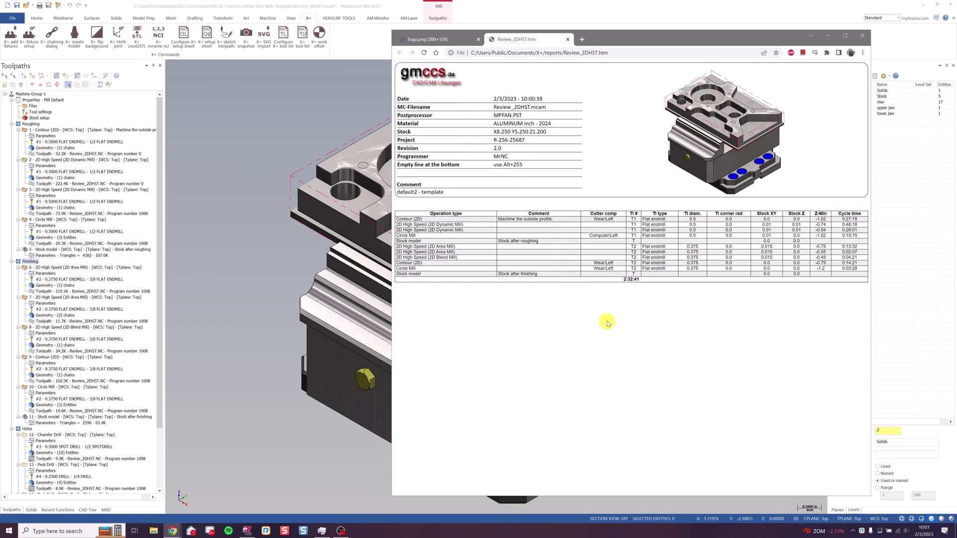
- Switch to the logo.png browser tab showing the QTE Manufacturing Solutions logo
click(451, 39)
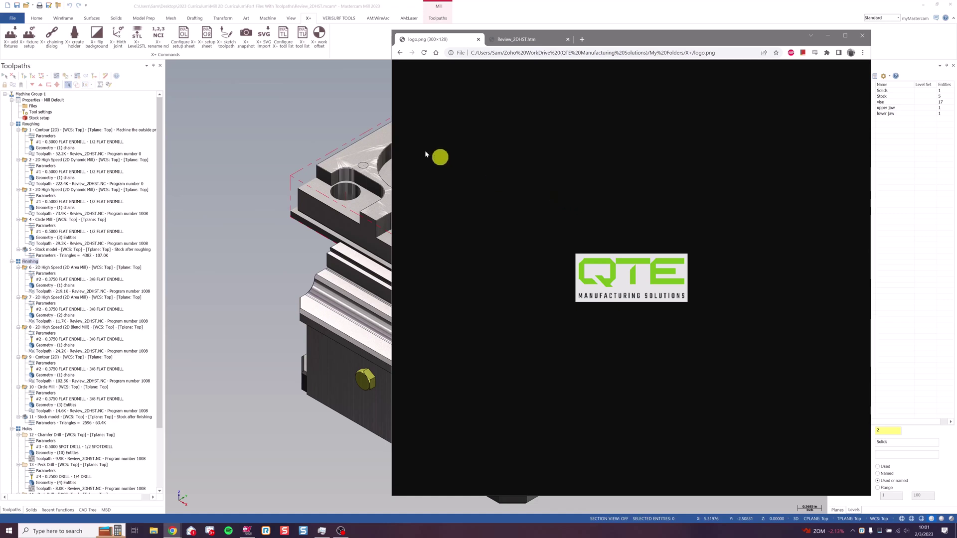
- Search Command Finder for 'shared' and run Open Shared Folder in Mastercam
click(323, 108)
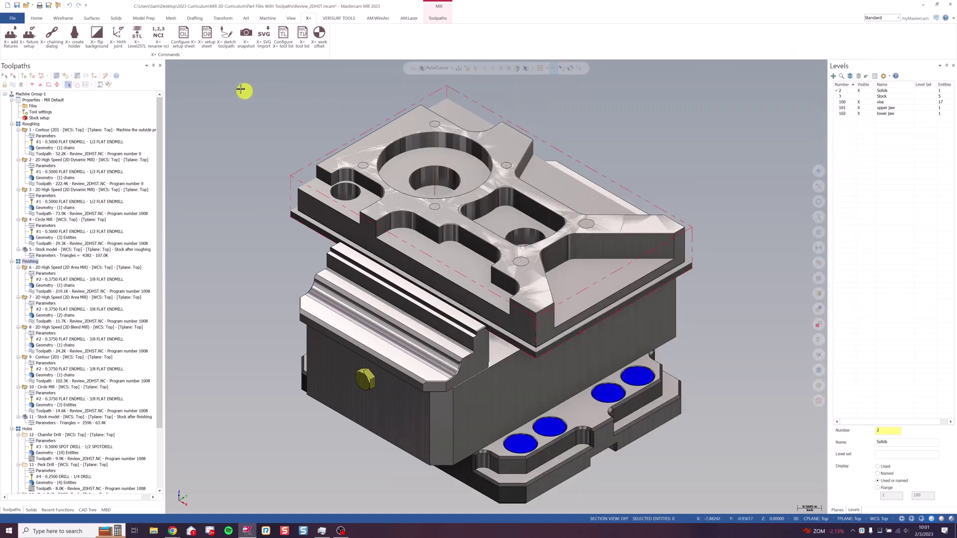
click(33, 20)
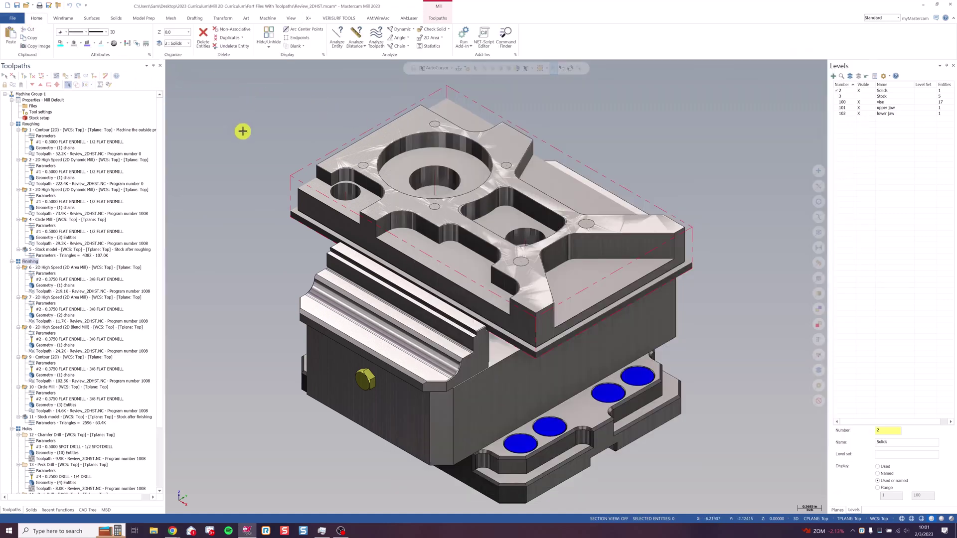
click(503, 38)
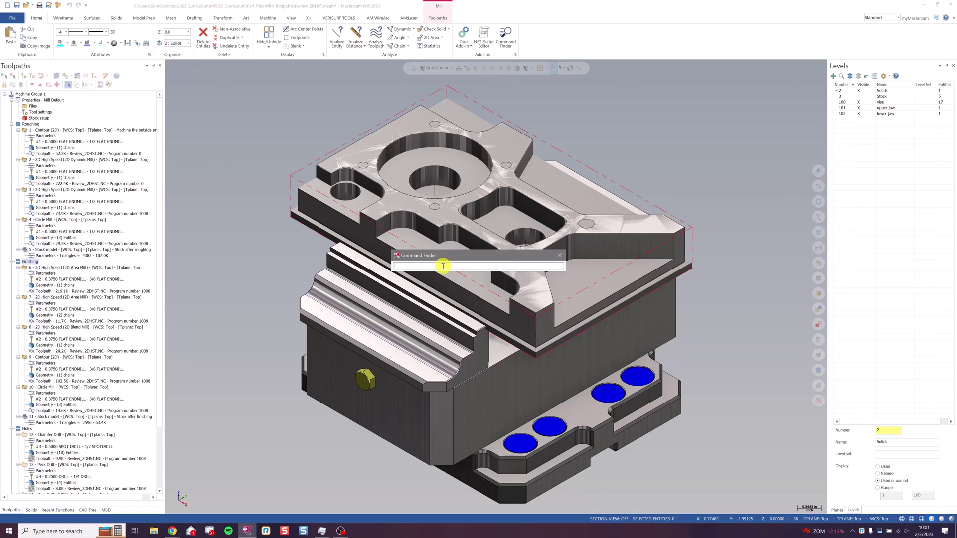
text(shared)
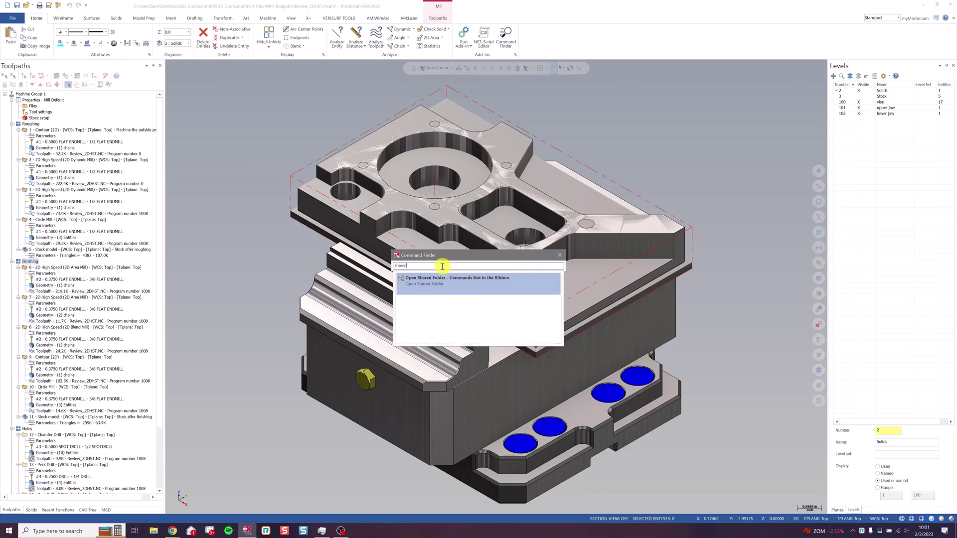
click(462, 285)
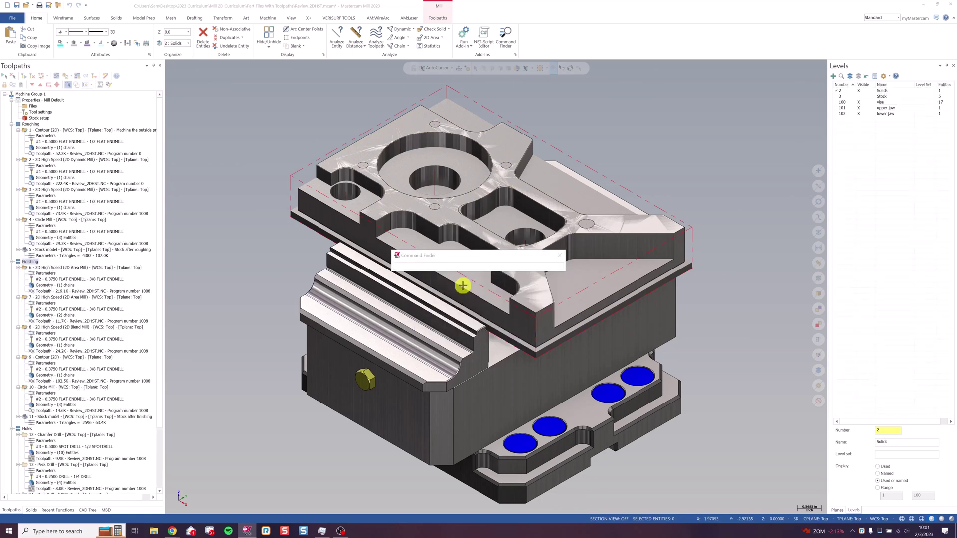
- Navigate from Public Documents into the X+ folder and select the existing logo.png
drag(499, 149, 327, 150)
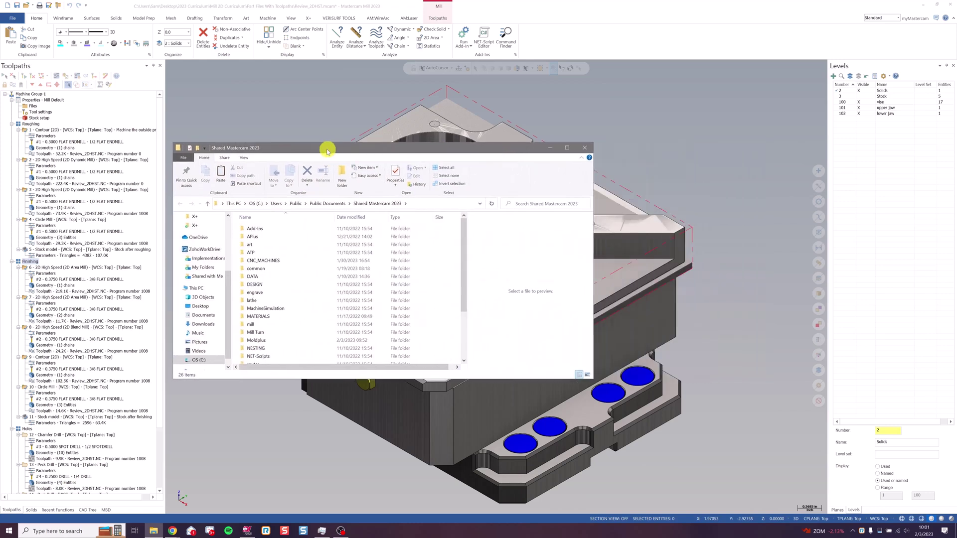
click(332, 204)
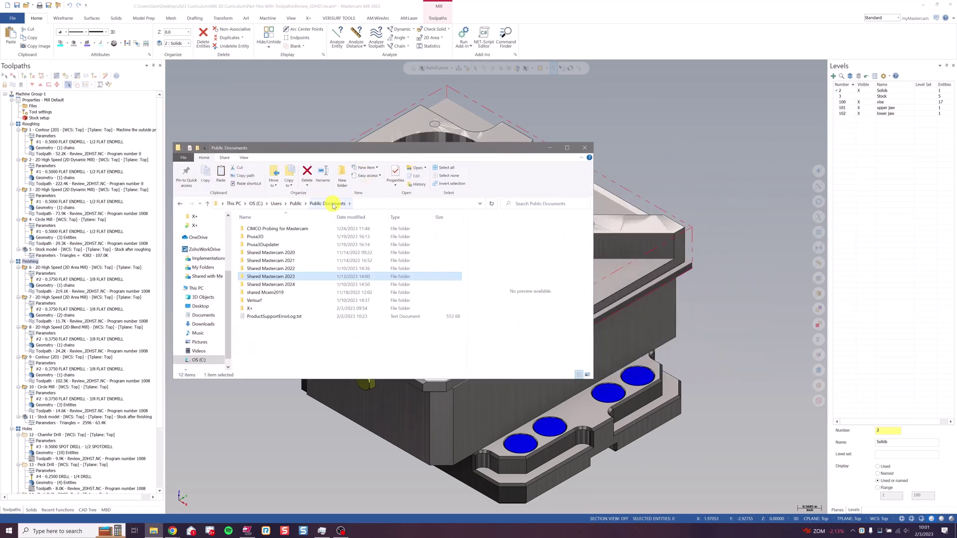
click(295, 338)
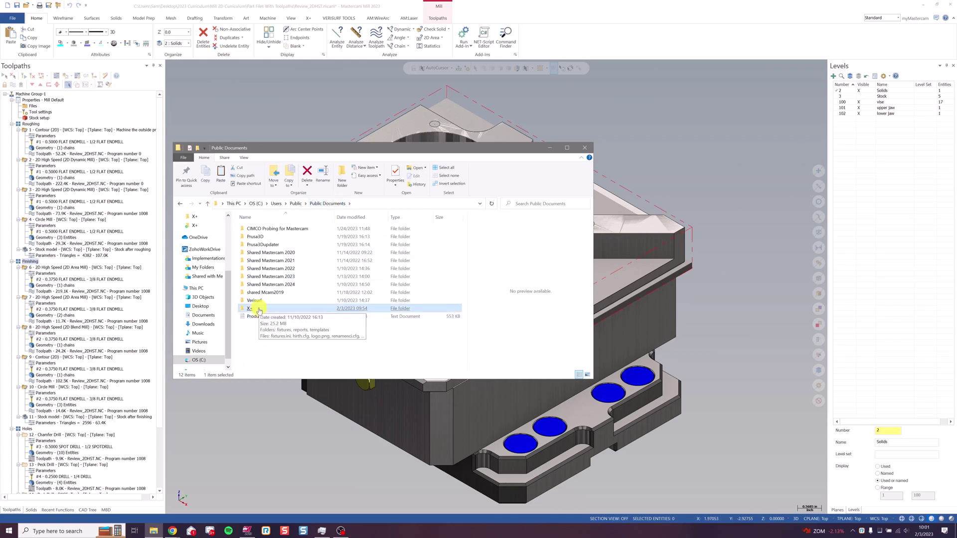
double_click(257, 309)
click(275, 269)
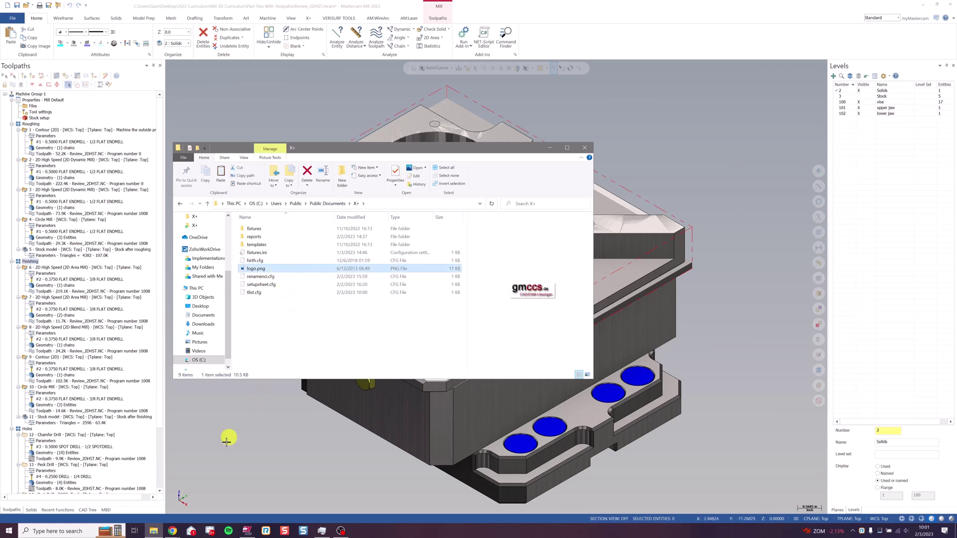
- Copy the QTE logo from Chrome into X+, replacing logo.png, and return to the report tab
click(172, 531)
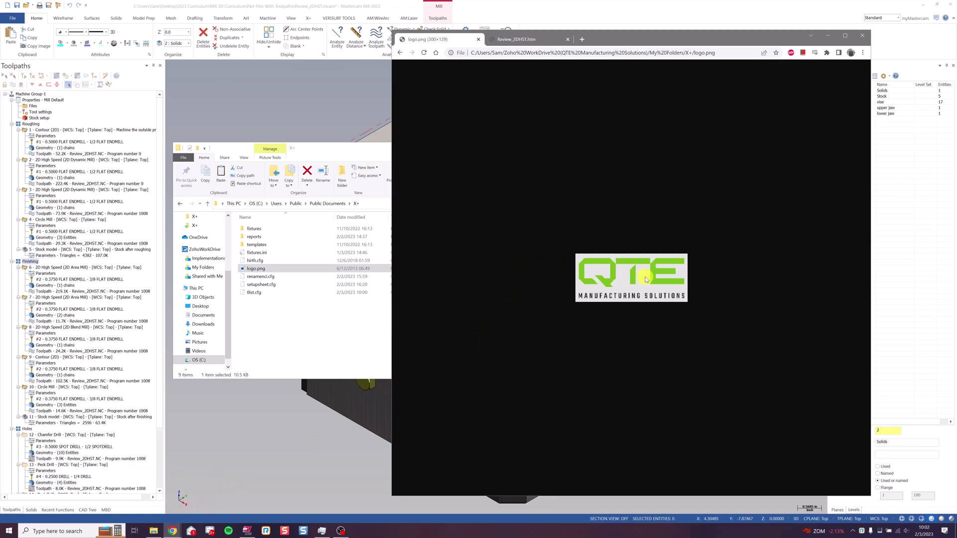
drag(646, 280, 331, 316)
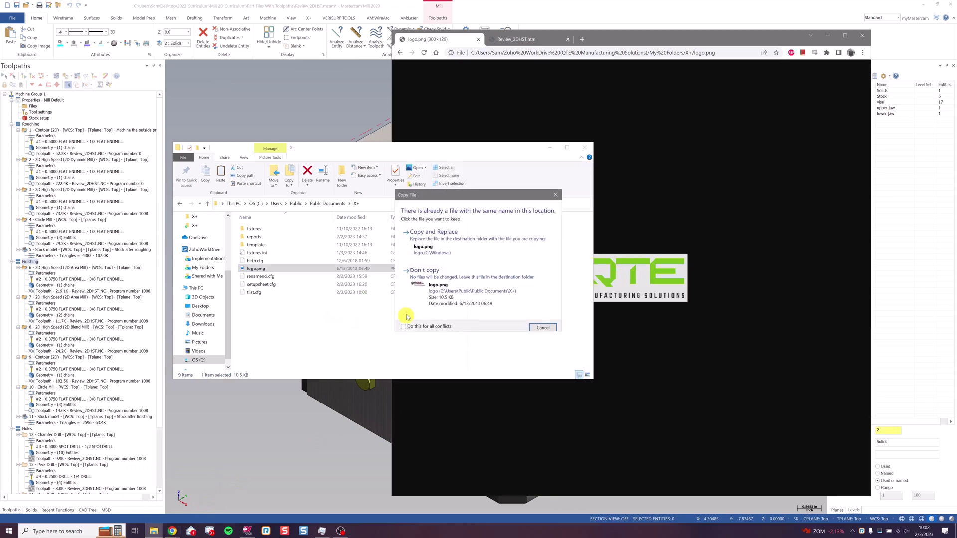
click(452, 240)
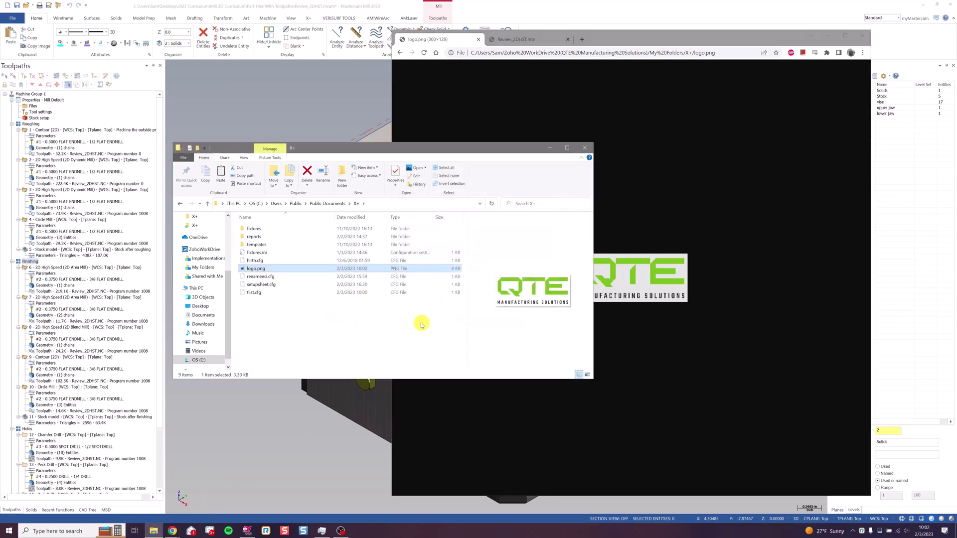
click(286, 270)
click(518, 39)
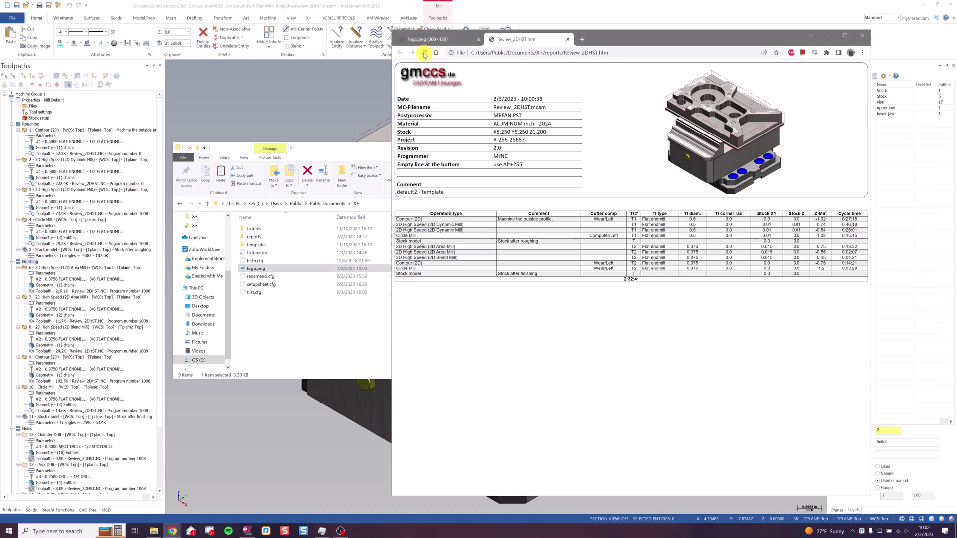
- Reload the Review_2DHST report to show the QTE logo, then return to Mastercam
click(424, 53)
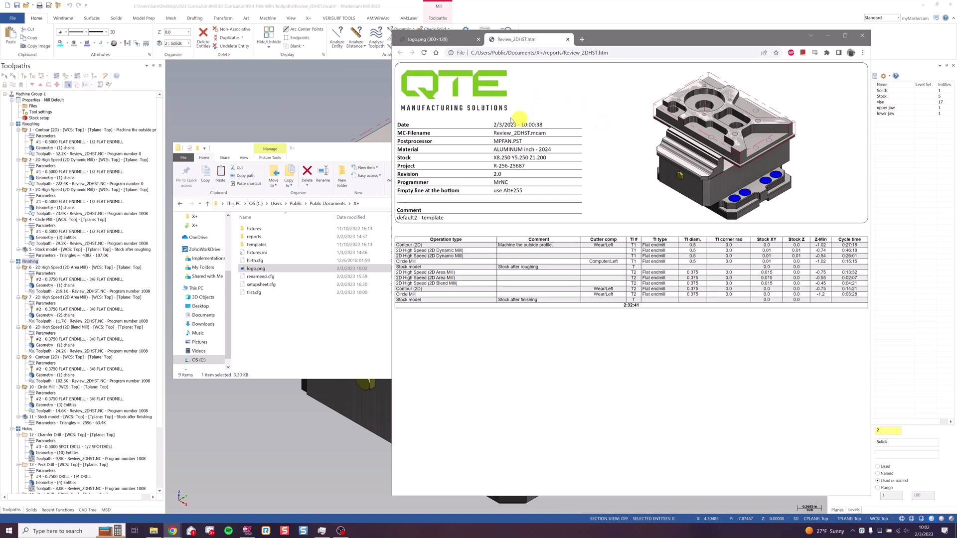
click(319, 111)
- Change the header's Programmer row to User name, add Machining Center / Haas VF-3, and regenerate
click(308, 18)
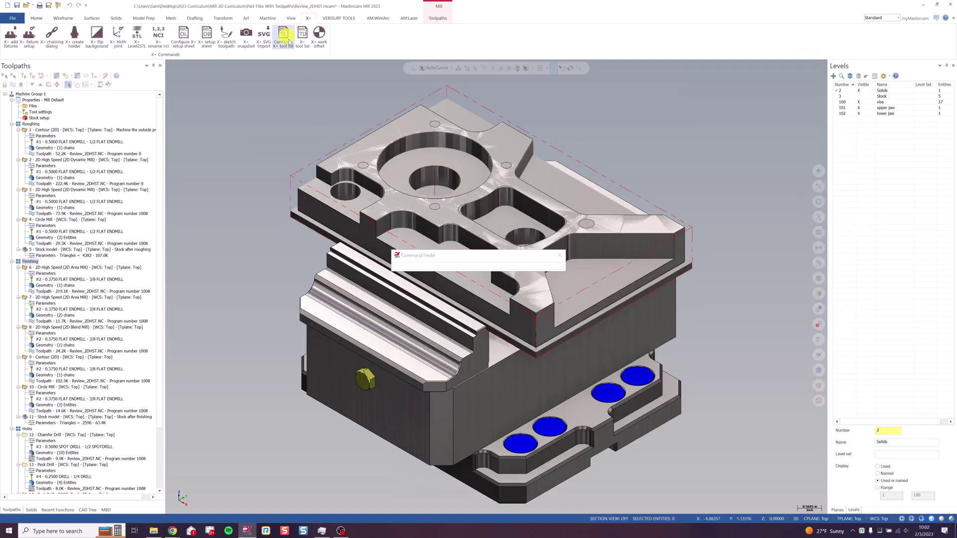
click(559, 254)
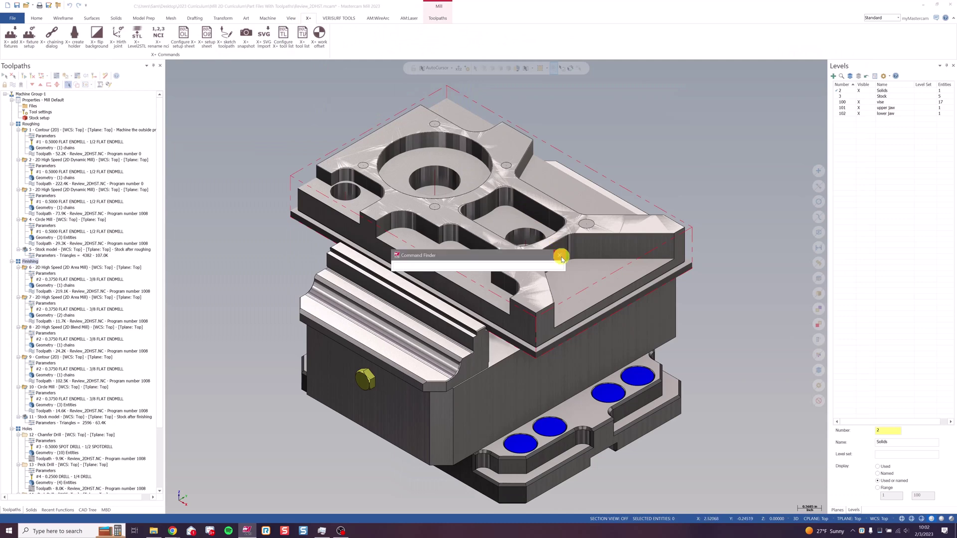
click(185, 45)
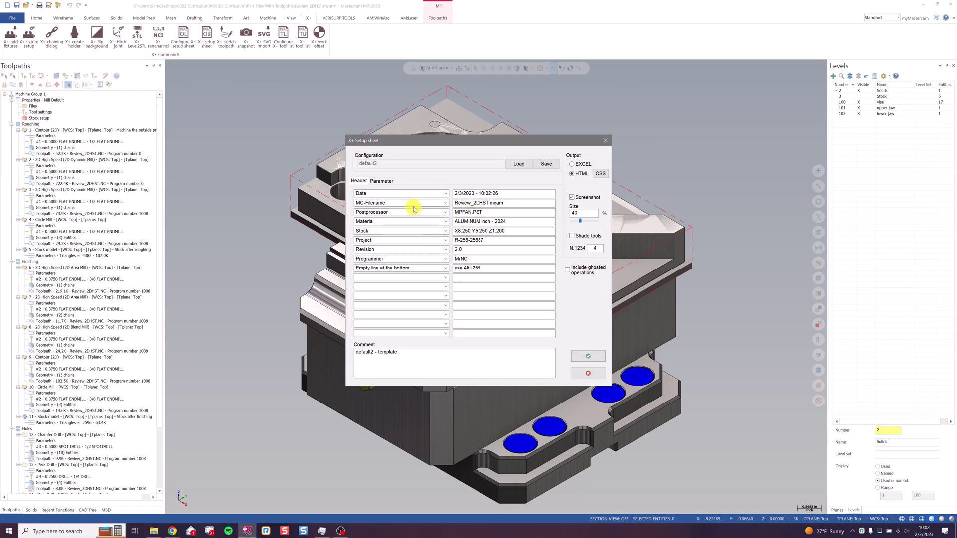
click(445, 268)
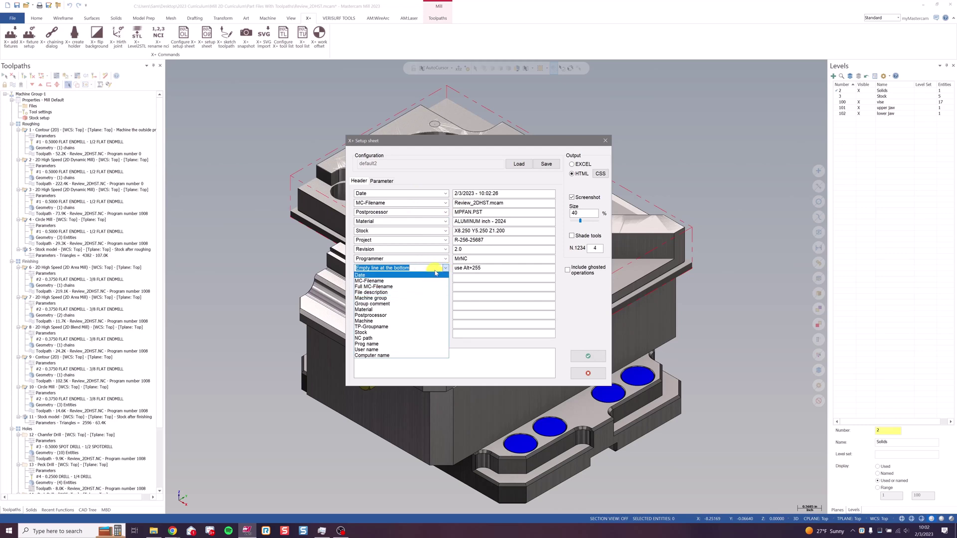
click(446, 268)
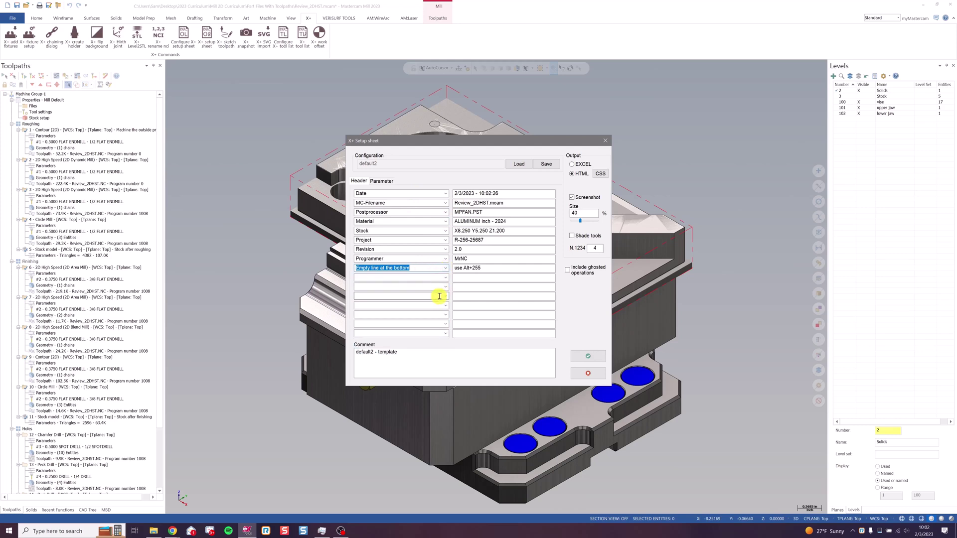
click(446, 258)
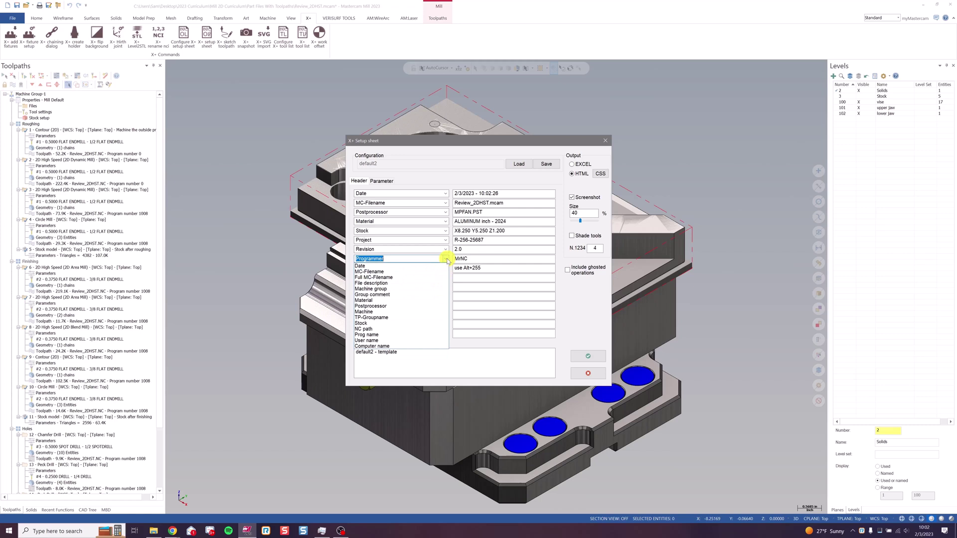
click(399, 341)
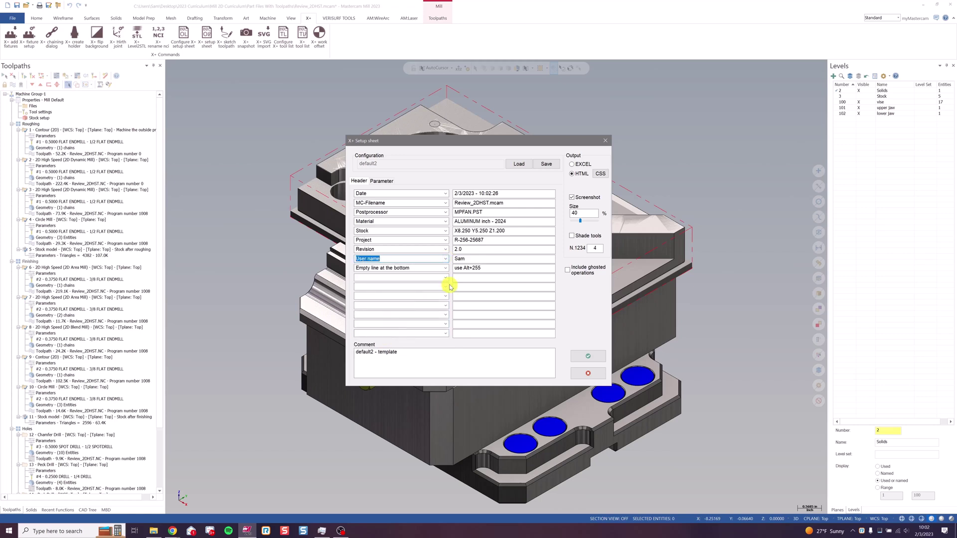
click(417, 268)
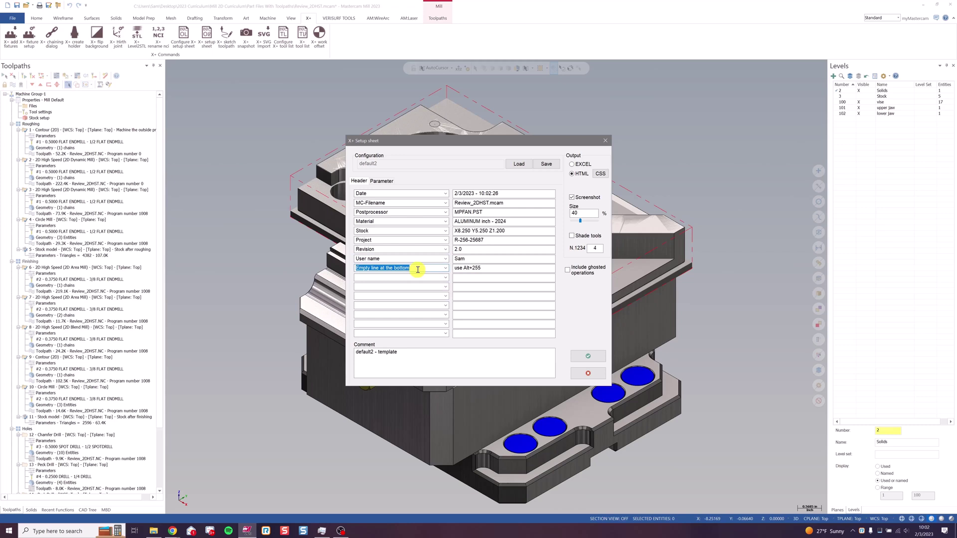
text(Machining Center)
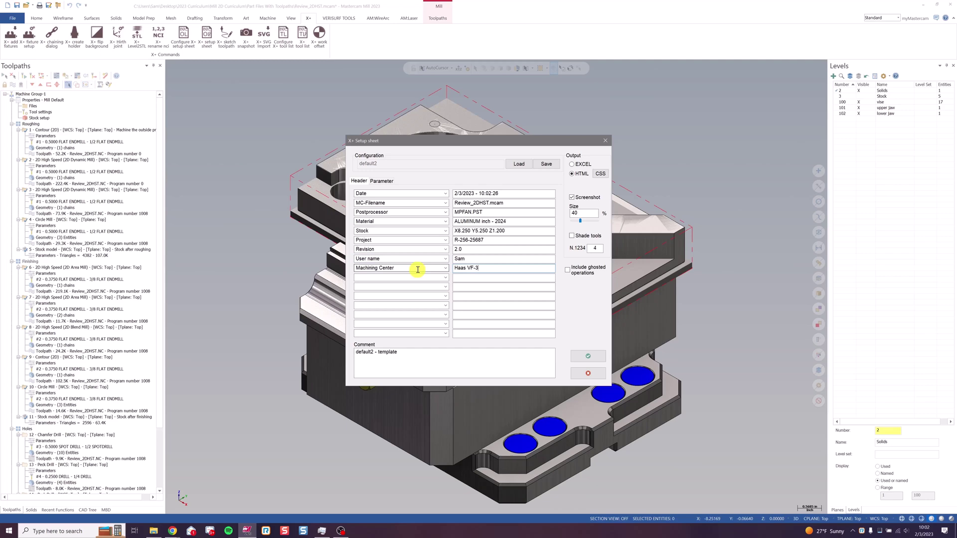
click(584, 356)
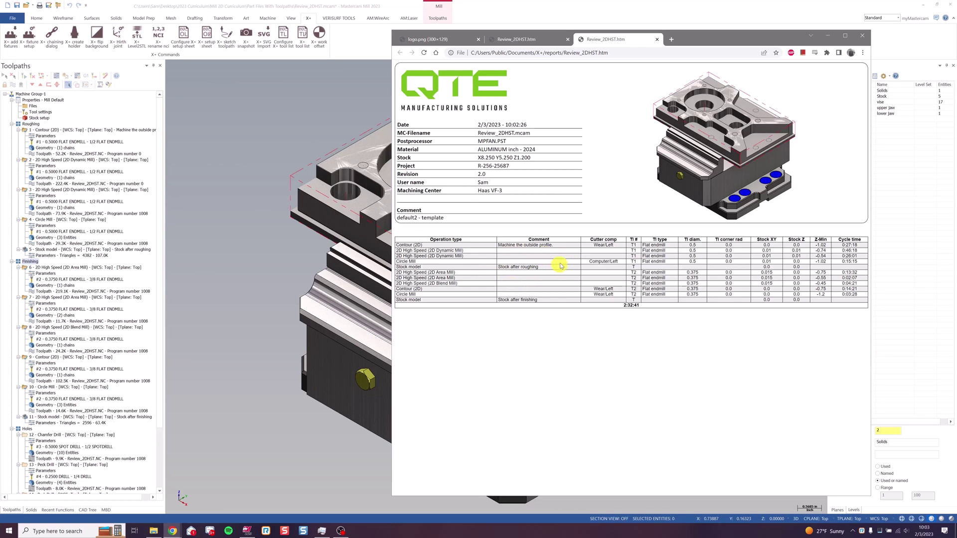
- Leave the reviewed report and bring Mastercam back to the front
click(259, 98)
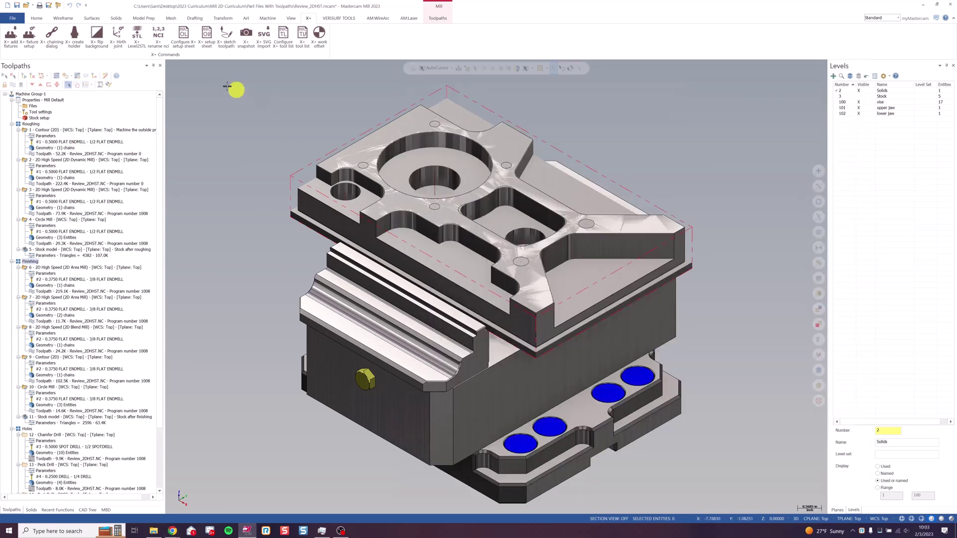
- Replace the Tl corner rad column with Holder (new) after Tl diam., then regenerate the report
click(188, 43)
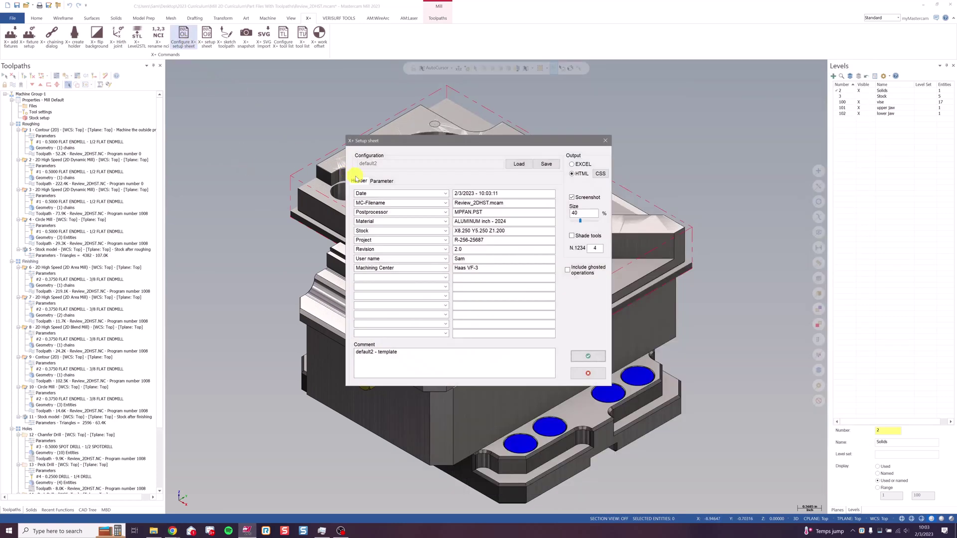
click(383, 181)
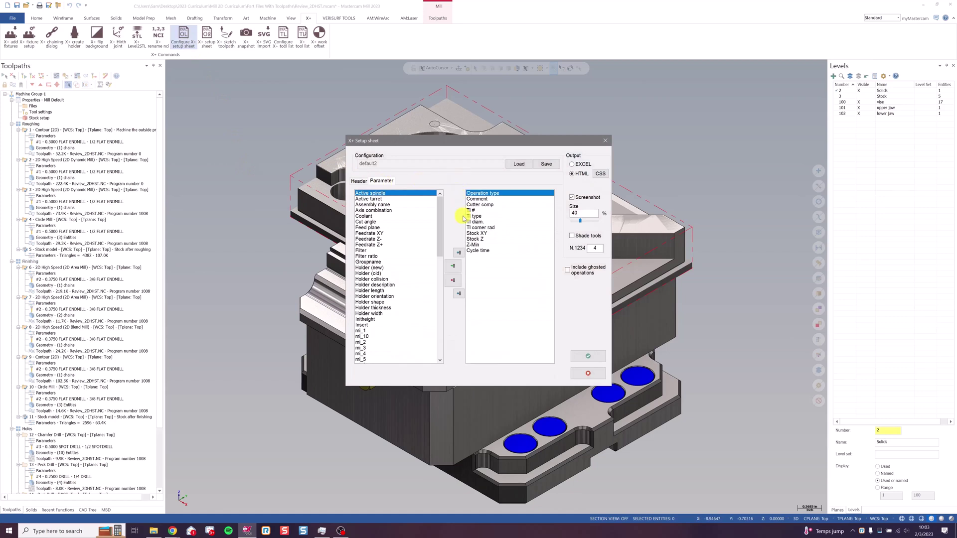
click(479, 228)
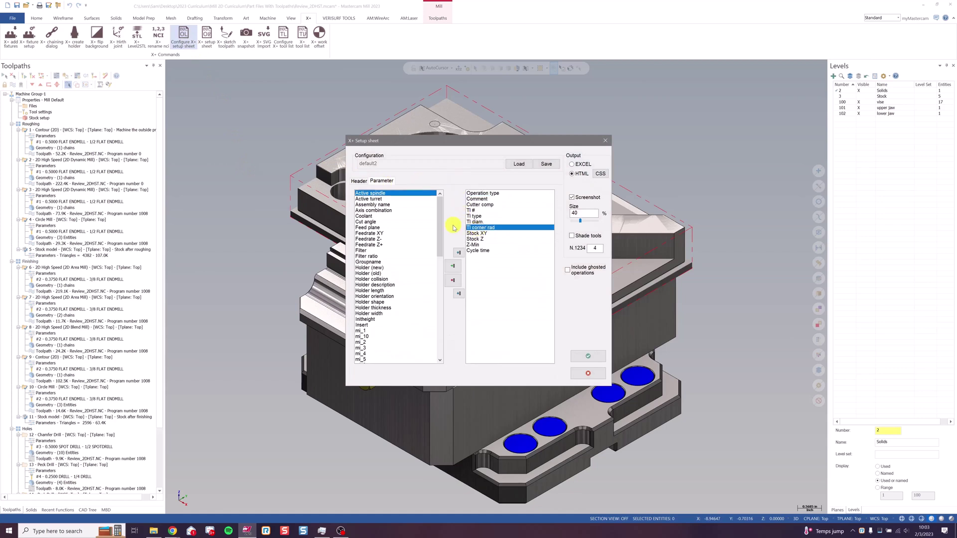
click(454, 282)
click(375, 267)
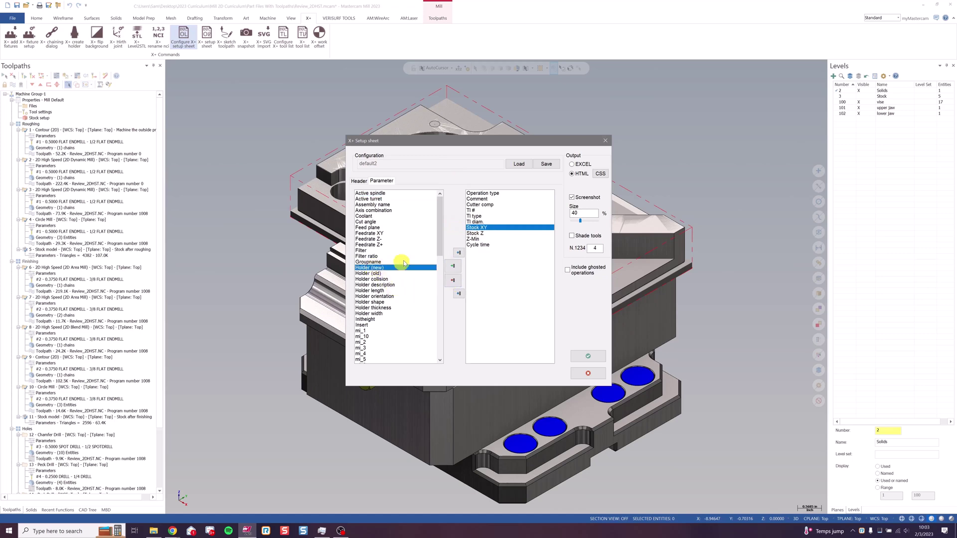
click(454, 267)
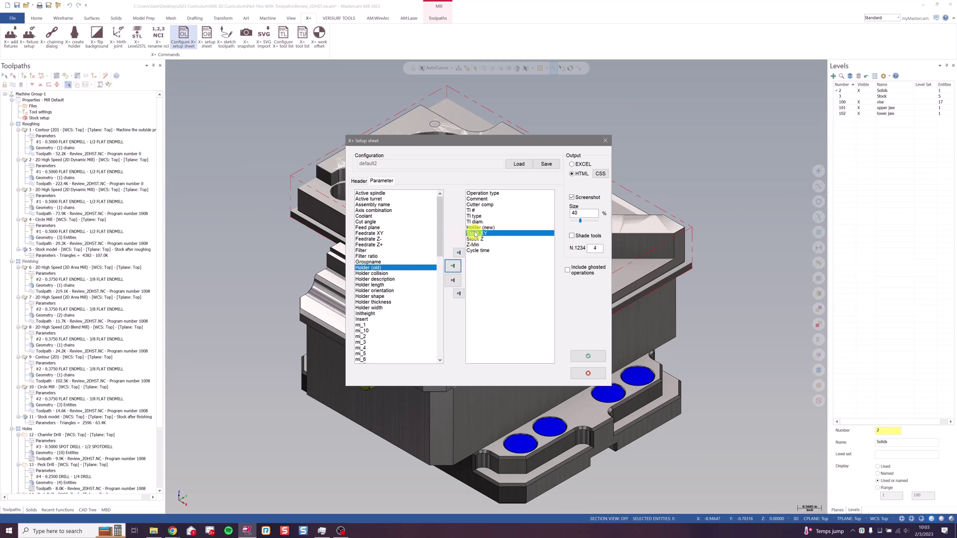
click(475, 222)
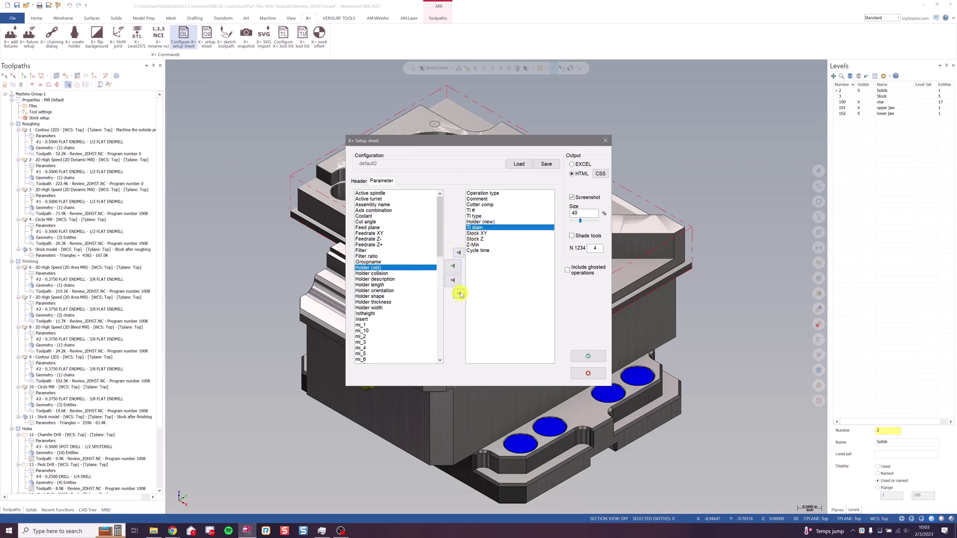
click(459, 252)
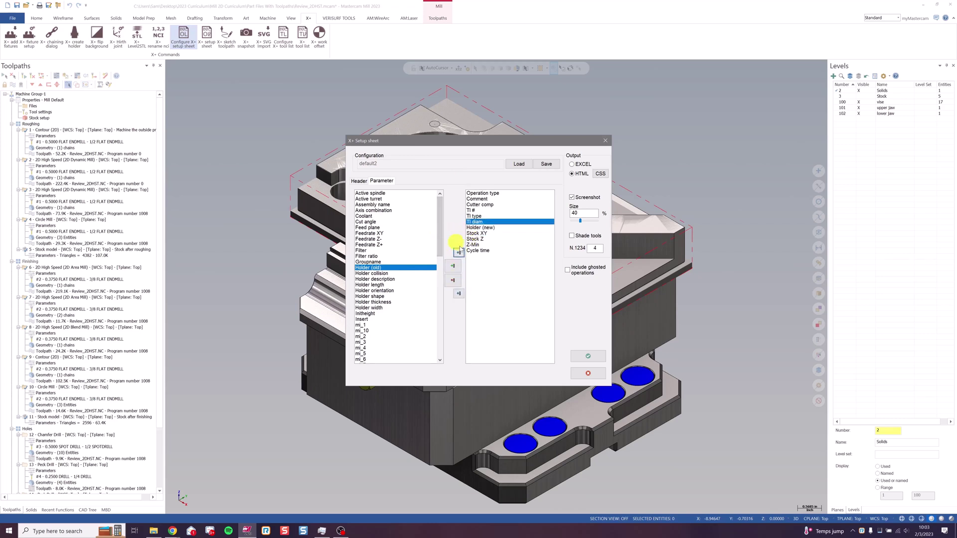
click(578, 357)
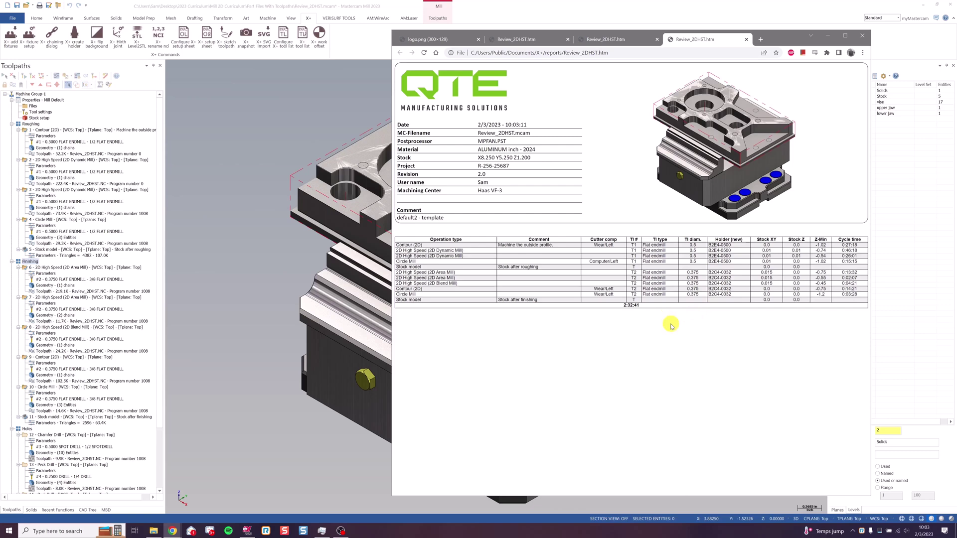
key(ctrl+p)
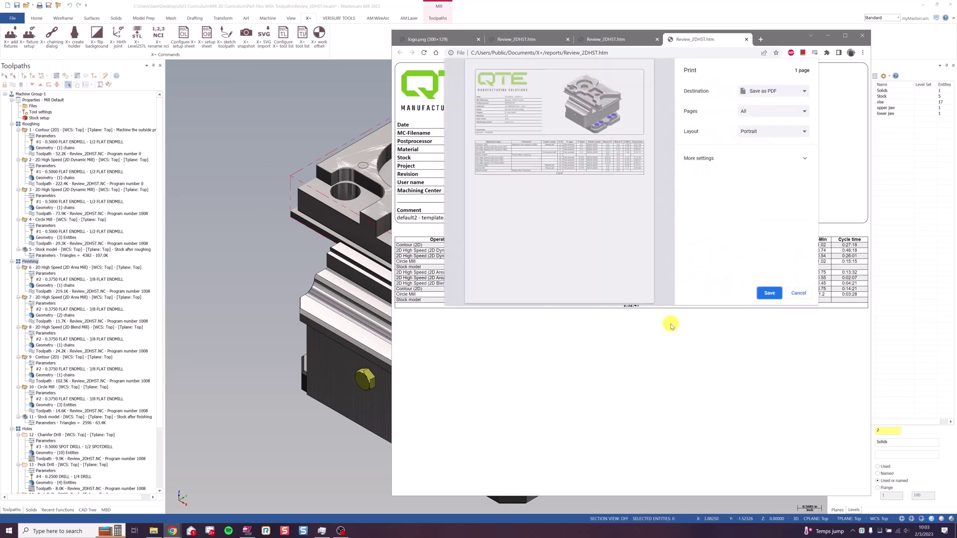
click(757, 128)
click(771, 147)
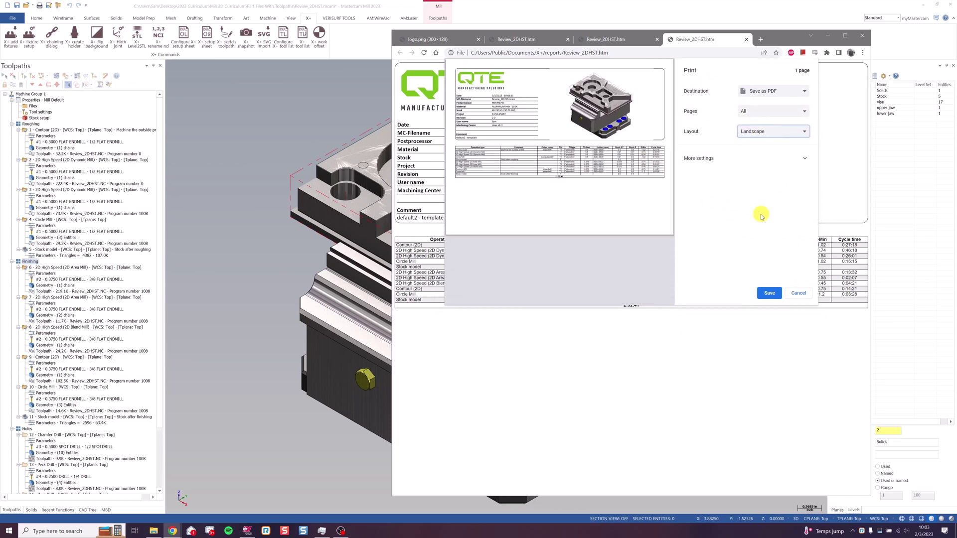
click(780, 92)
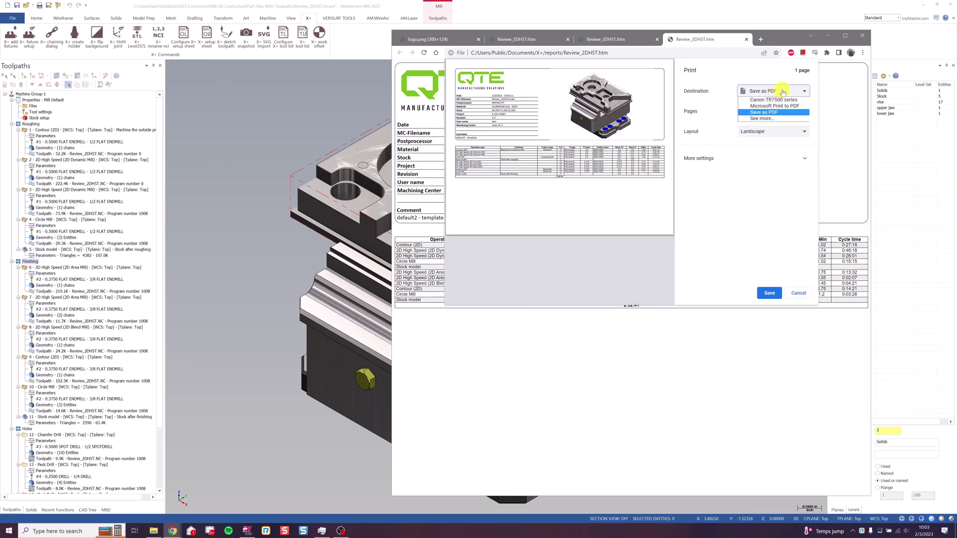
click(782, 93)
click(776, 132)
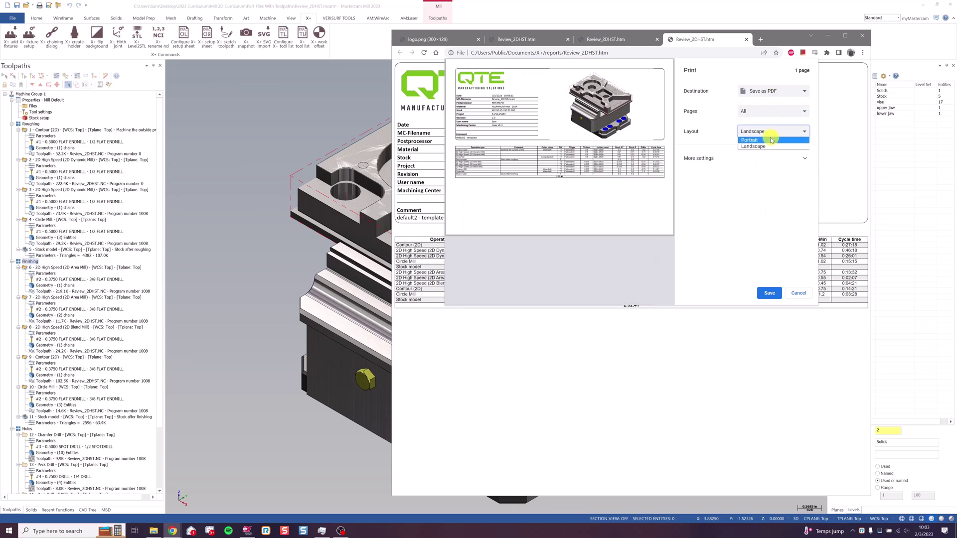
click(771, 140)
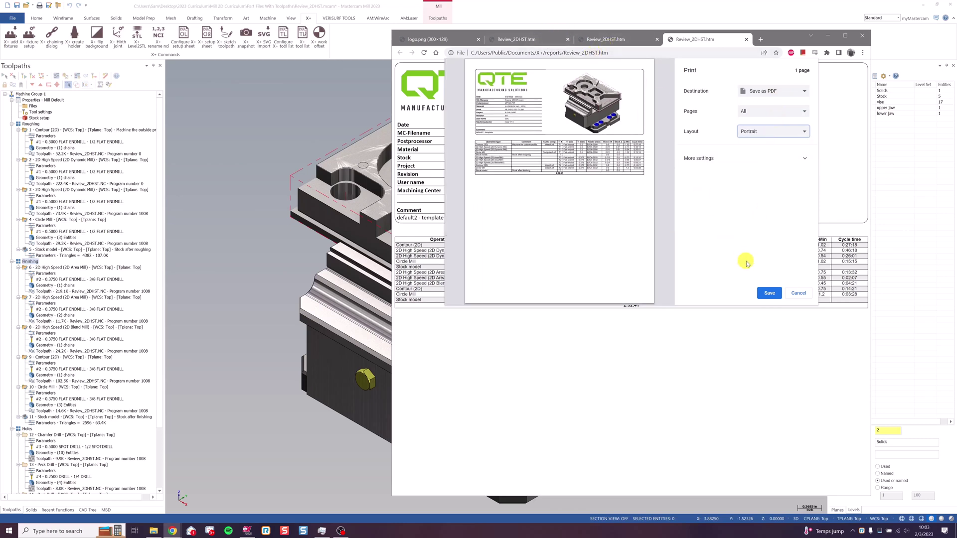
click(795, 293)
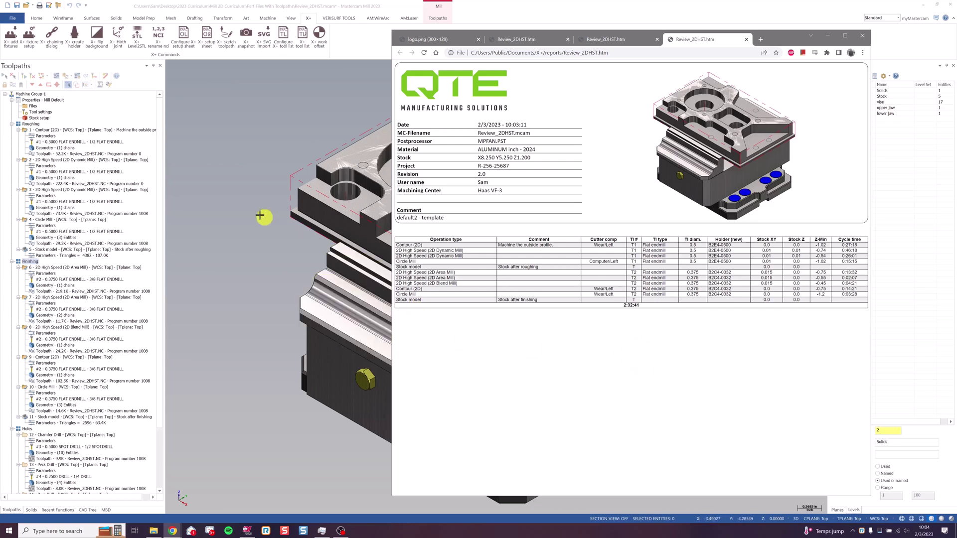
- Return to Mastercam and reopen the Configure X+ setup sheet dialog
click(241, 203)
click(183, 36)
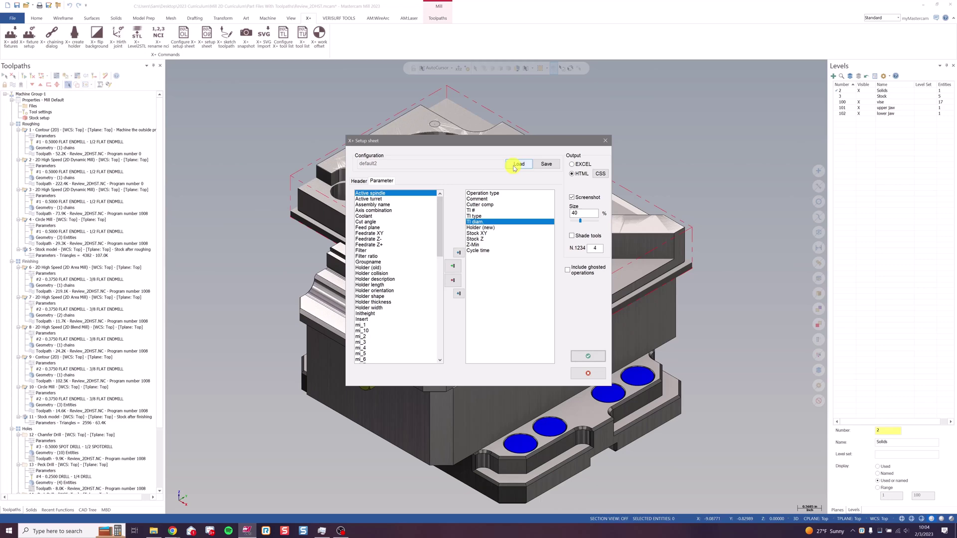
- Load the replace_text_example.xpt template and generate the HTML setup sheet from it
click(515, 165)
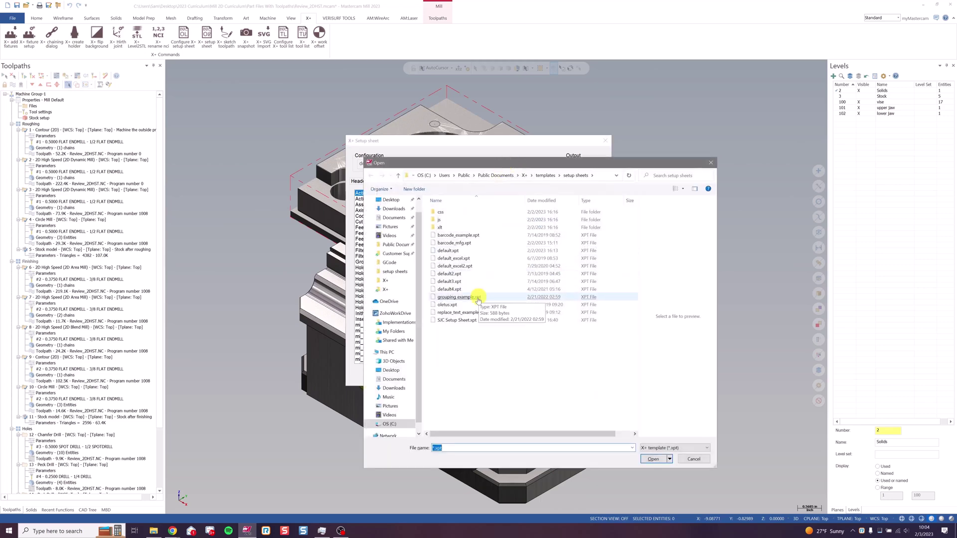
double_click(495, 312)
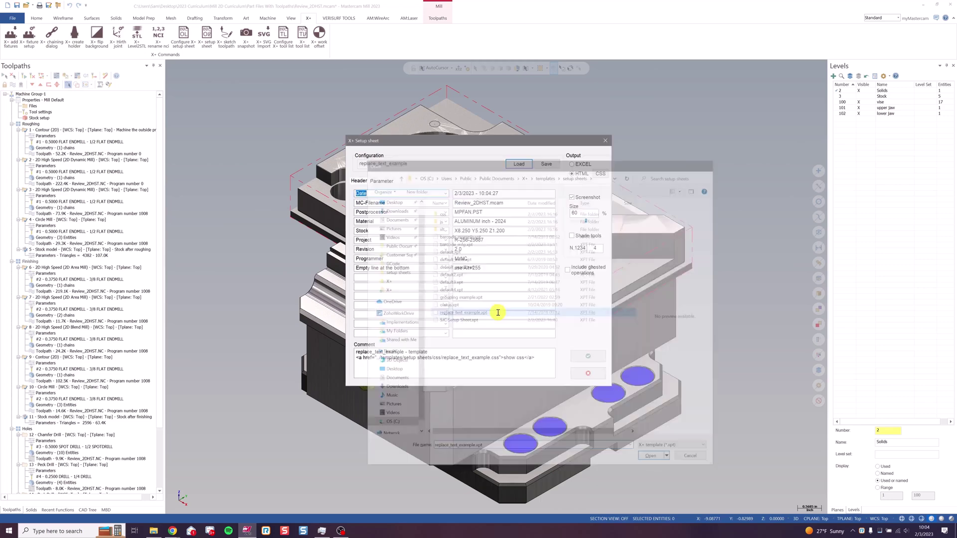
click(583, 356)
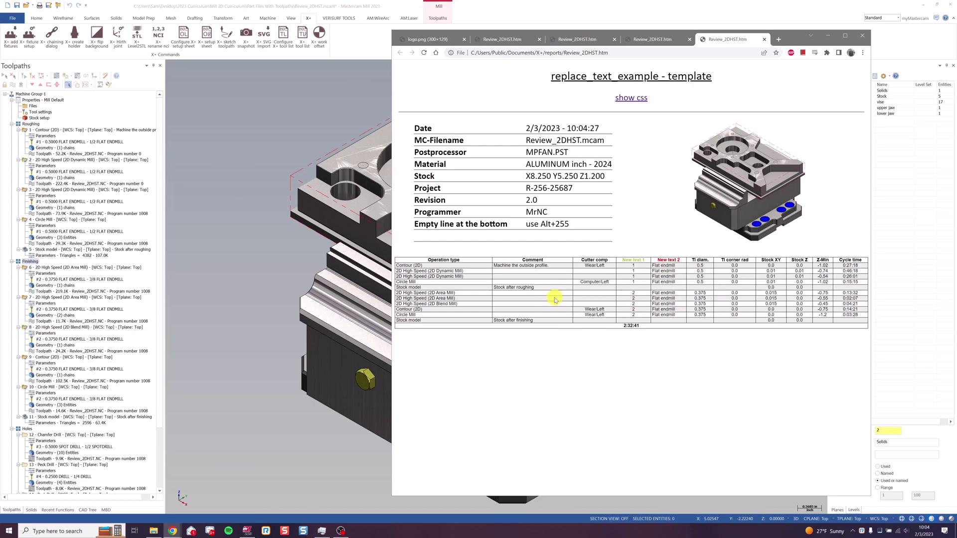
- Open the setup sheet template's stylesheet, replace_text_example.css, in Notepad
click(272, 270)
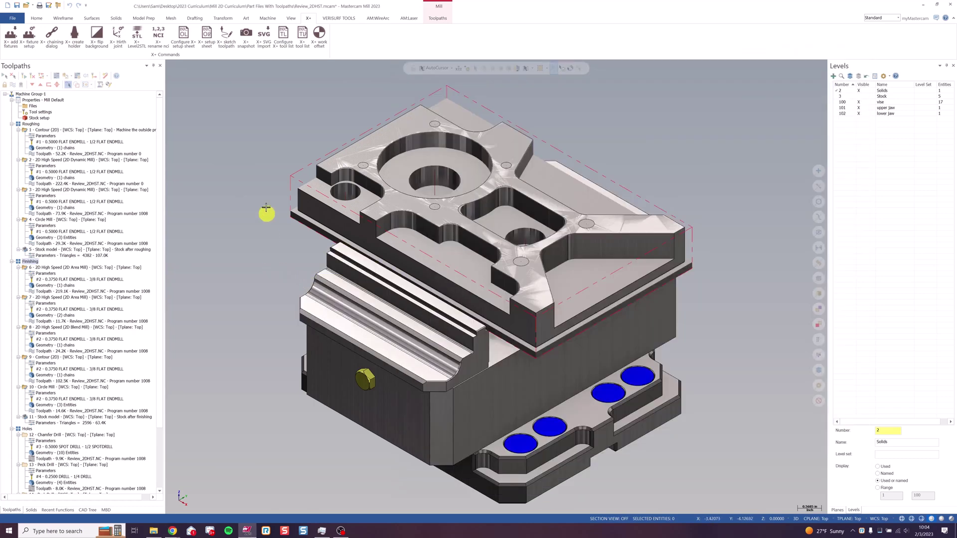
click(176, 47)
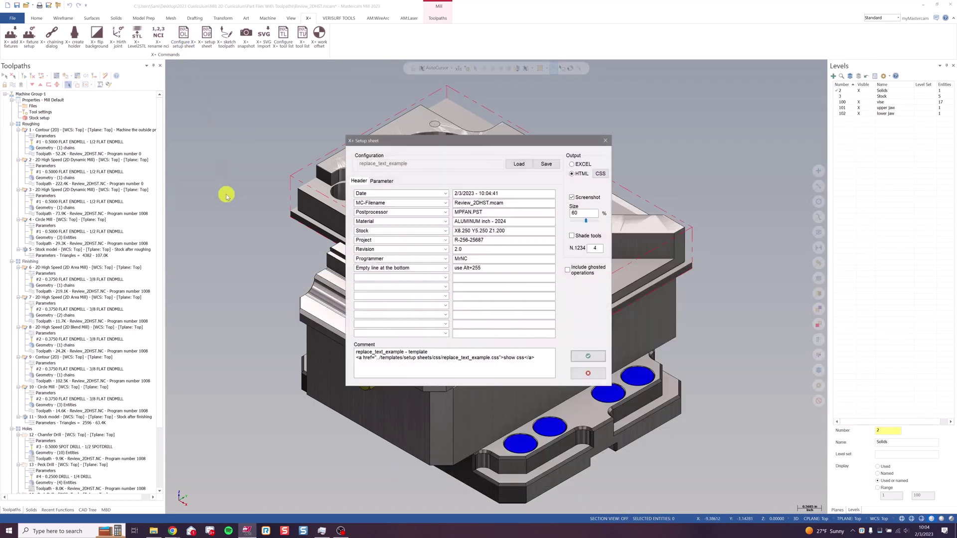
click(600, 175)
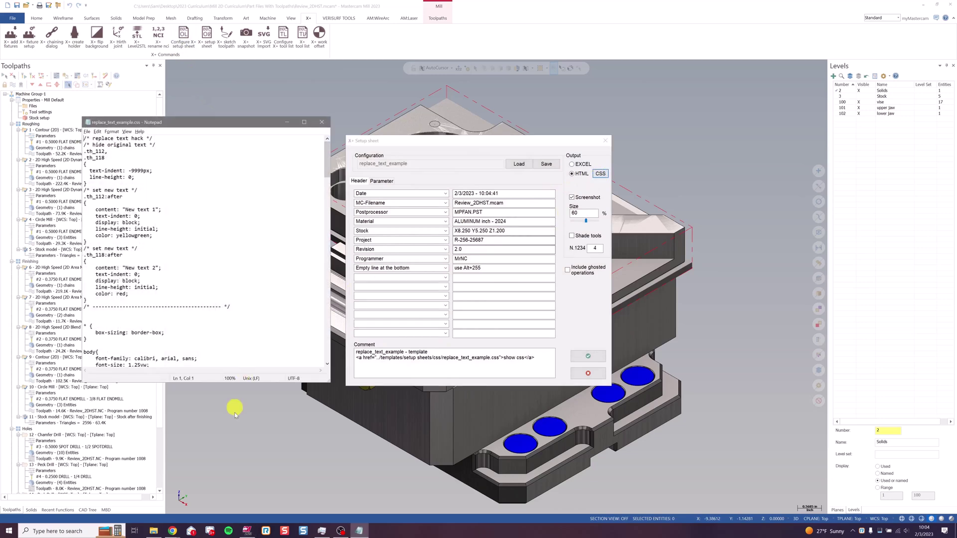
click(198, 494)
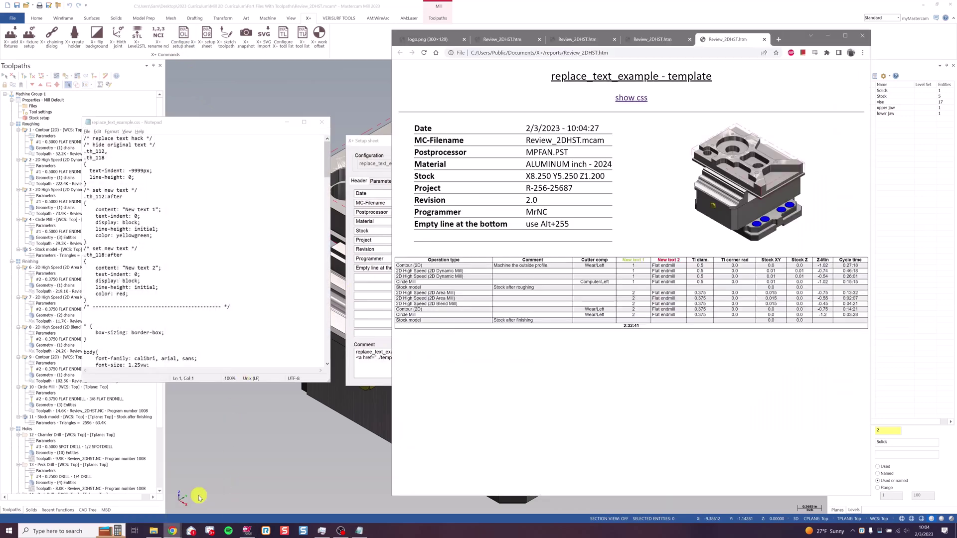
click(154, 139)
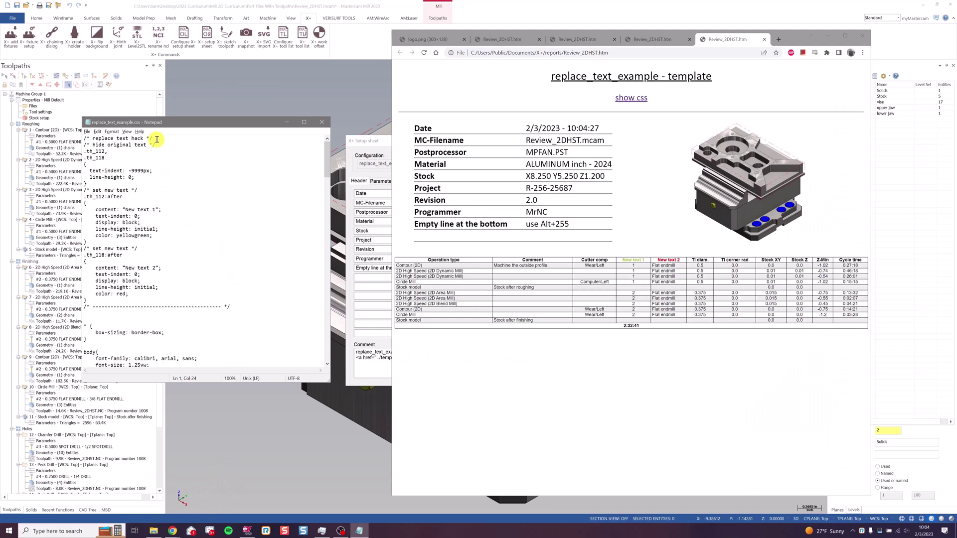
- Change the first replacement header text from 'New text 1' to 'Tool #' and save
drag(154, 139, 84, 139)
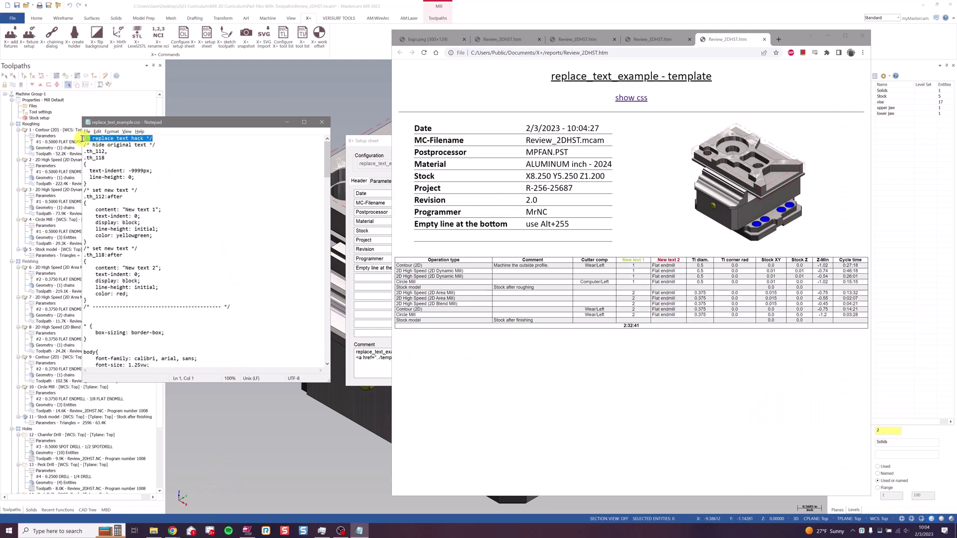
click(143, 210)
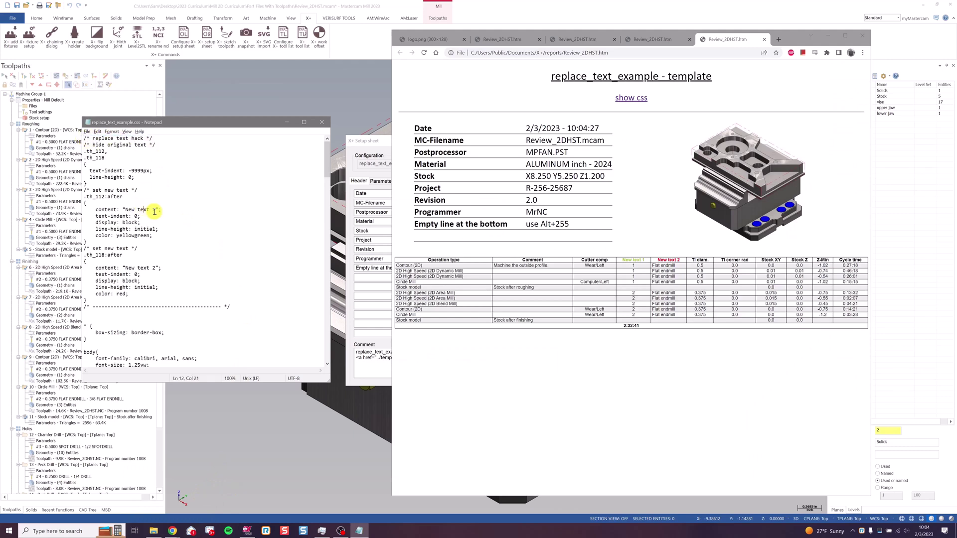
click(126, 209)
drag(127, 209, 155, 209)
text(Tool #)
key(ctrl+s)
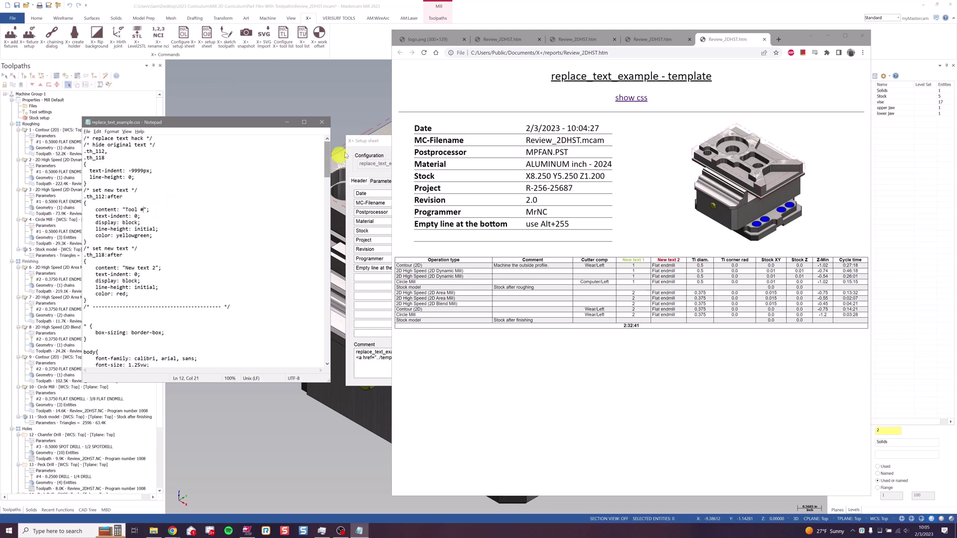
- Recolour the Tool # header from yellowgreen to blue, refresh the report, and close Notepad
click(423, 52)
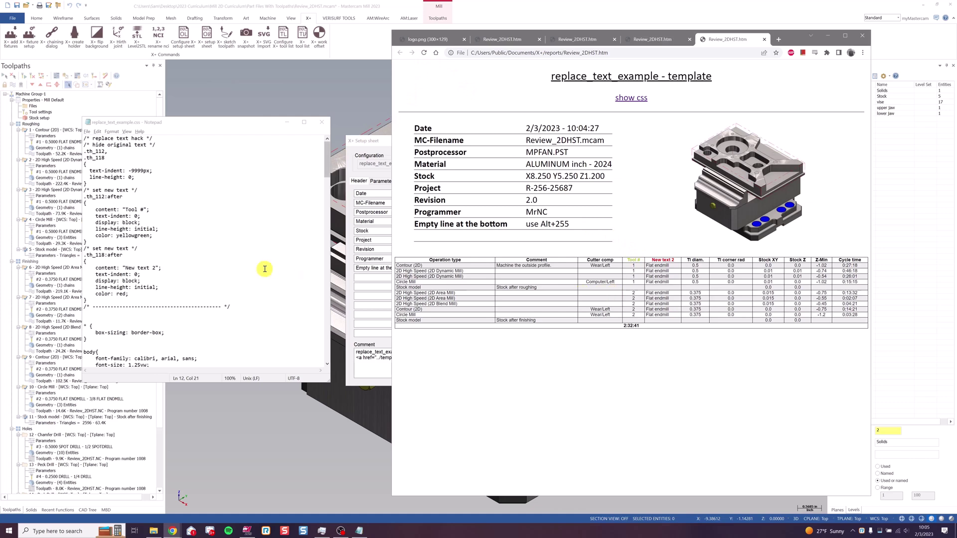
drag(118, 236, 149, 235)
text(bll)
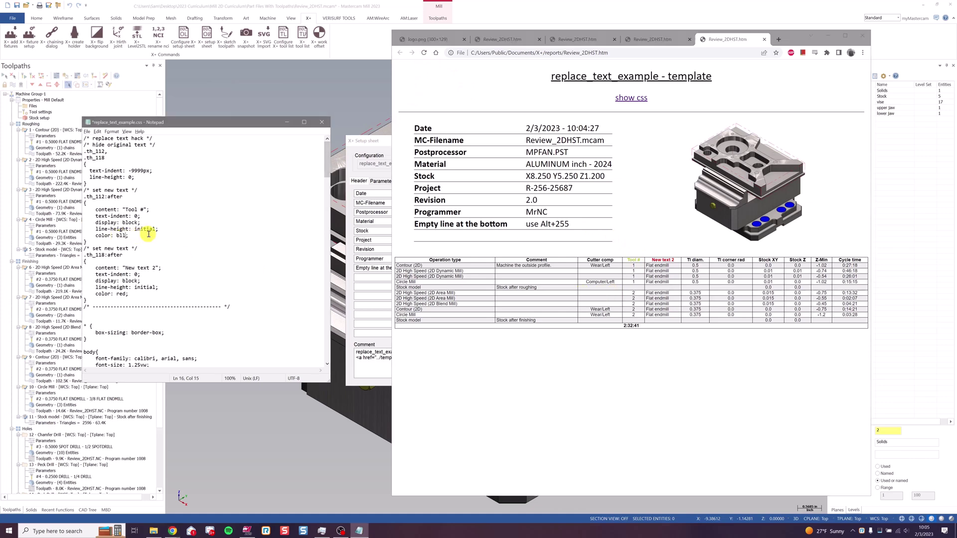
text(e)
key(ctrl+s)
click(424, 53)
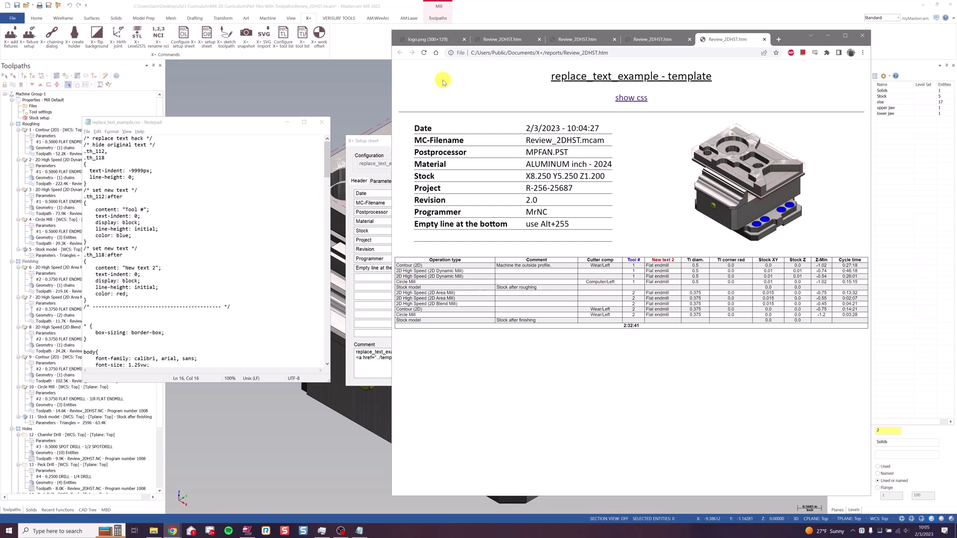
click(321, 122)
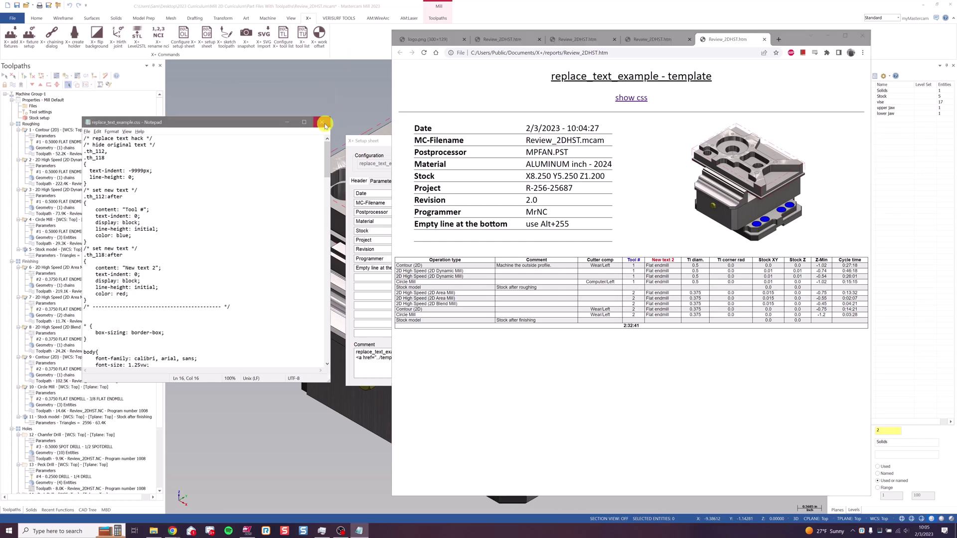
- Close the setup sheet settings and generate an X+ tool list from grid_example.xpt
click(366, 141)
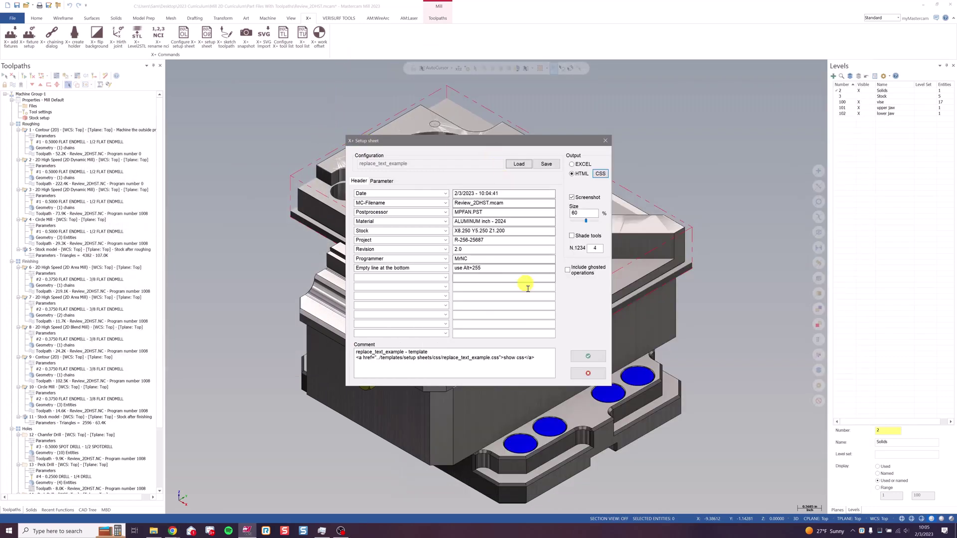
click(586, 374)
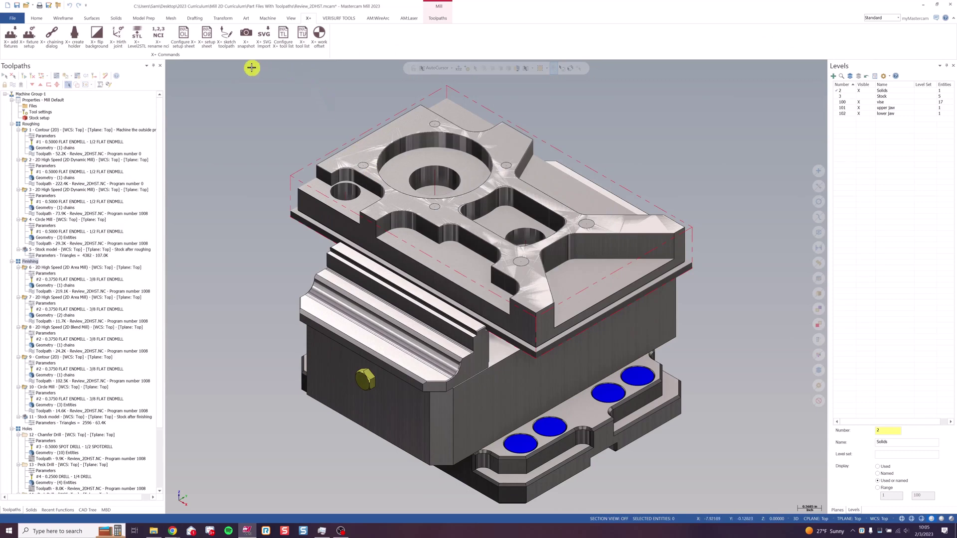
click(301, 45)
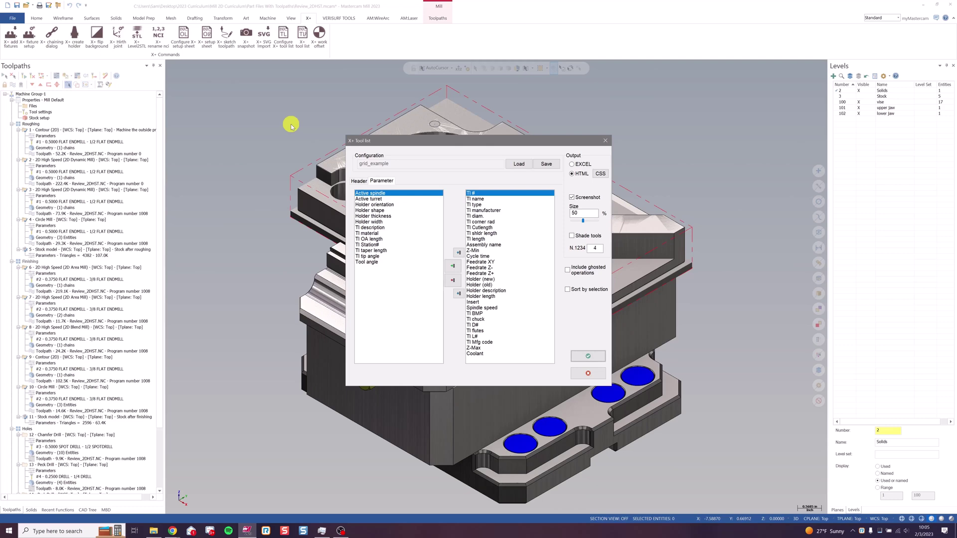
click(517, 164)
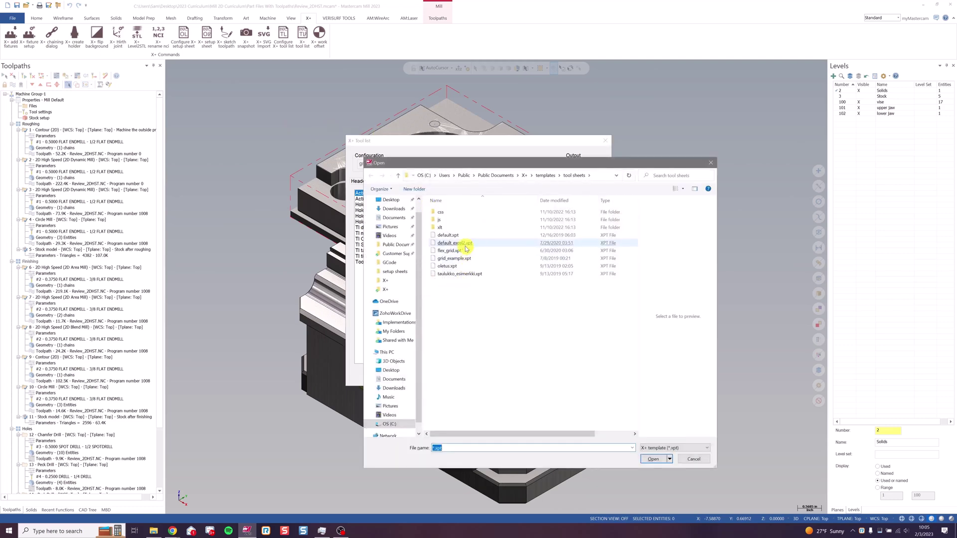
double_click(454, 258)
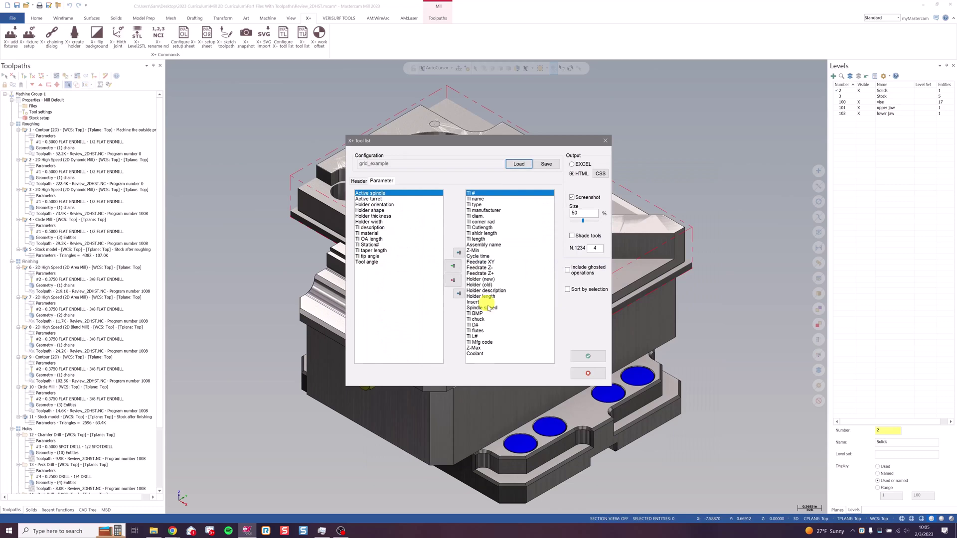
click(589, 356)
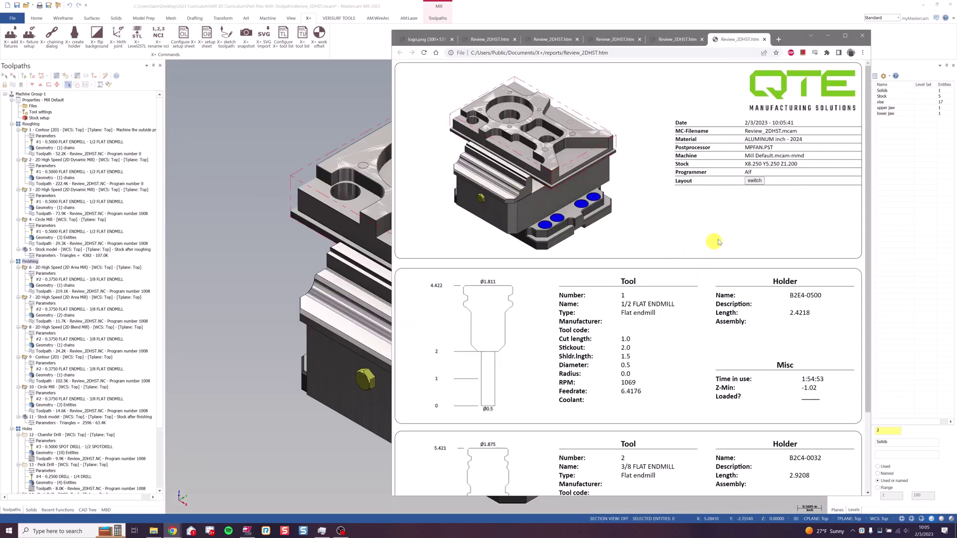
- Switch the tool list report's layout to a single table listing both tools
click(754, 180)
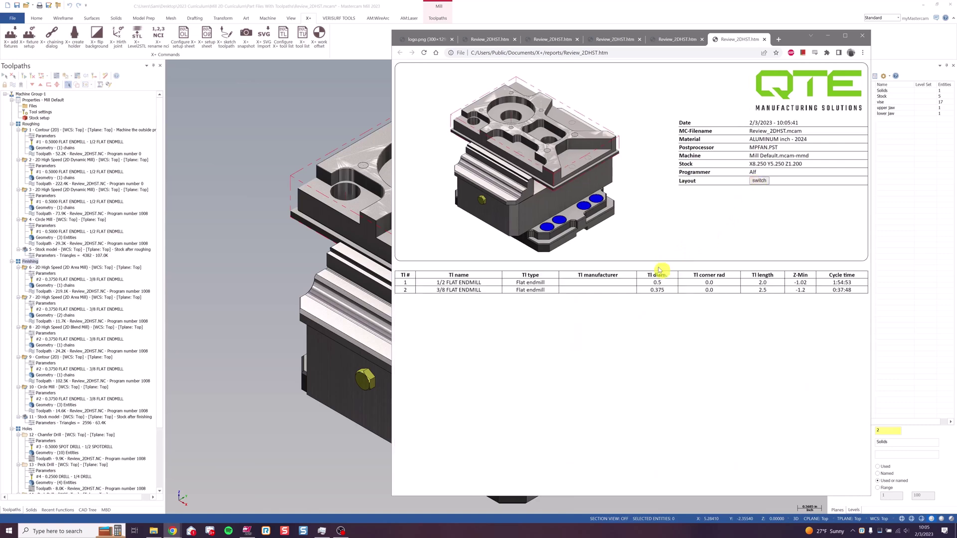